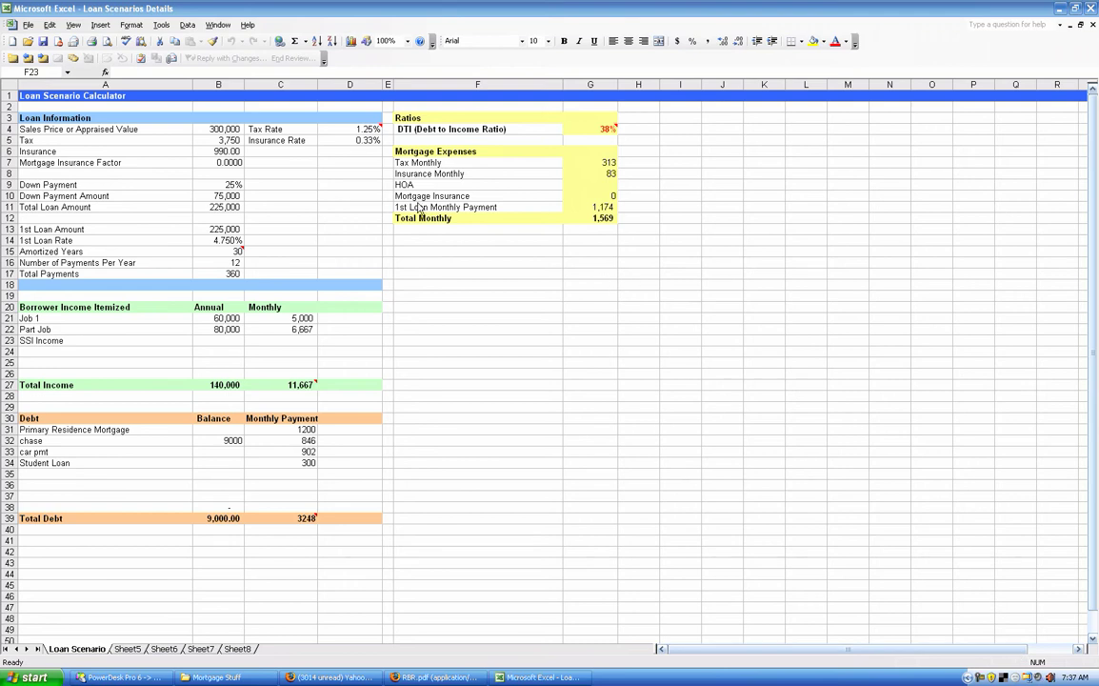
# Step: Set the Sales Price or Appraised Value to 200,000
pyautogui.click(221, 129)
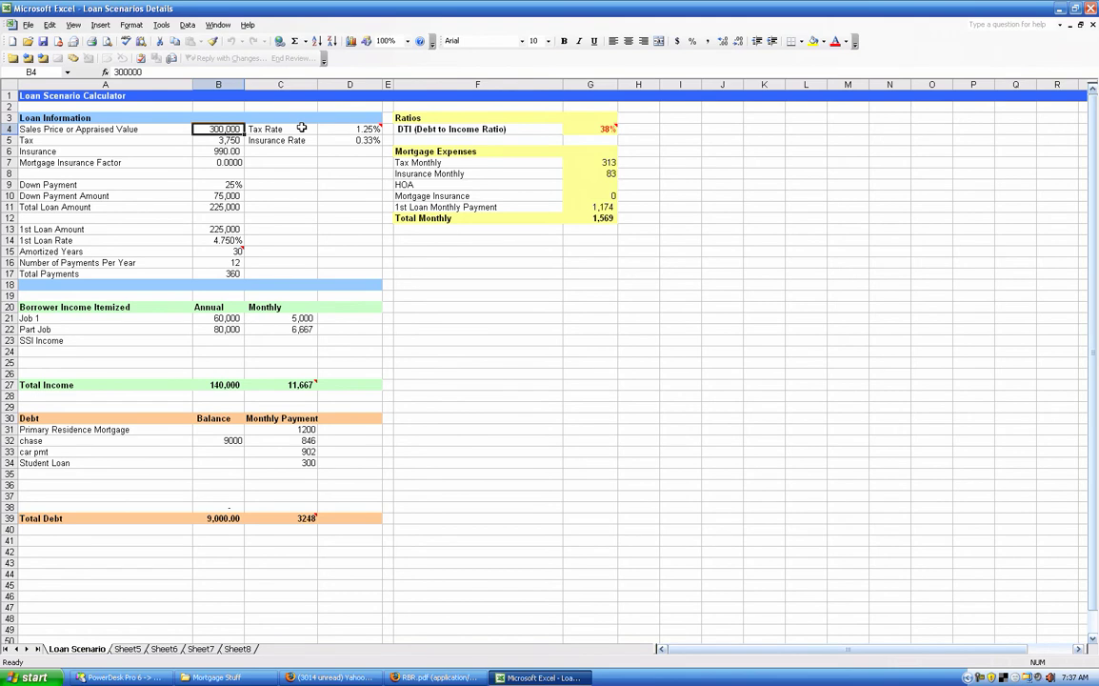
pyautogui.write('200000')
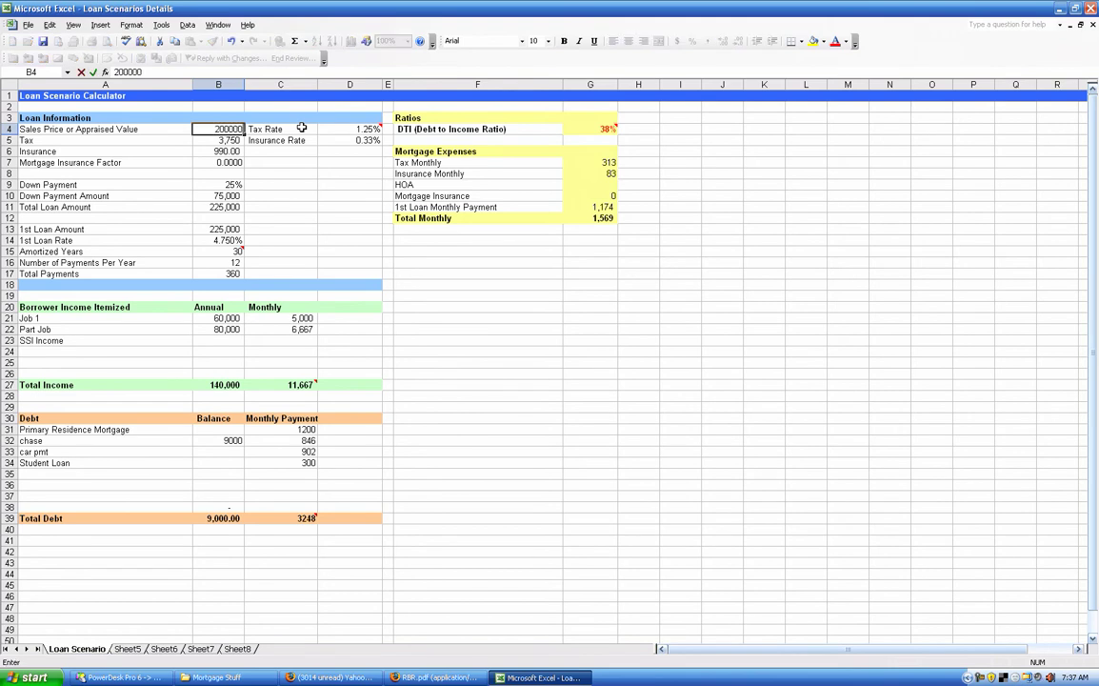
pyautogui.press('Up')
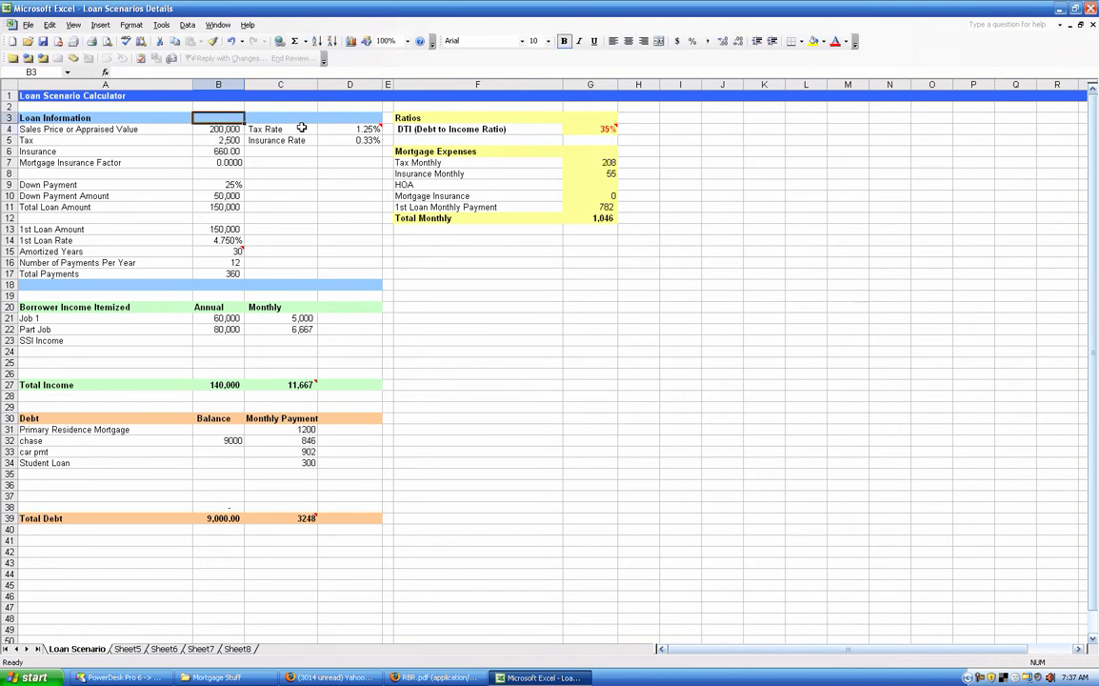
# Step: Inspect the Tax and Insurance formulas and the Tax Rate they depend on
pyautogui.click(230, 139)
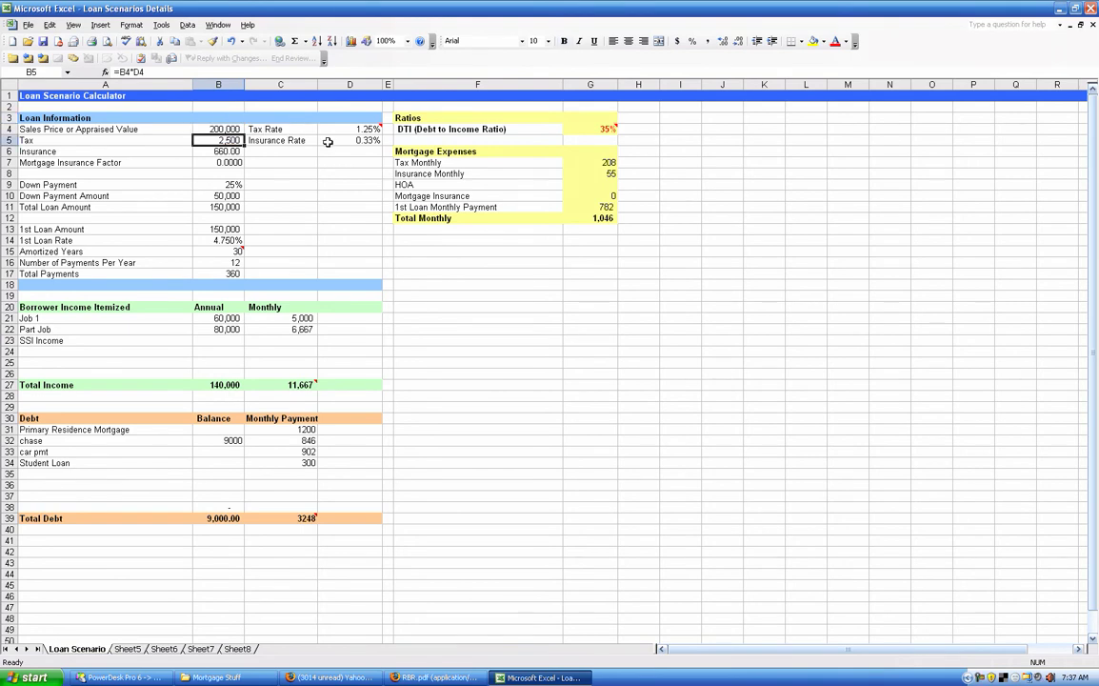
pyautogui.press('Down')
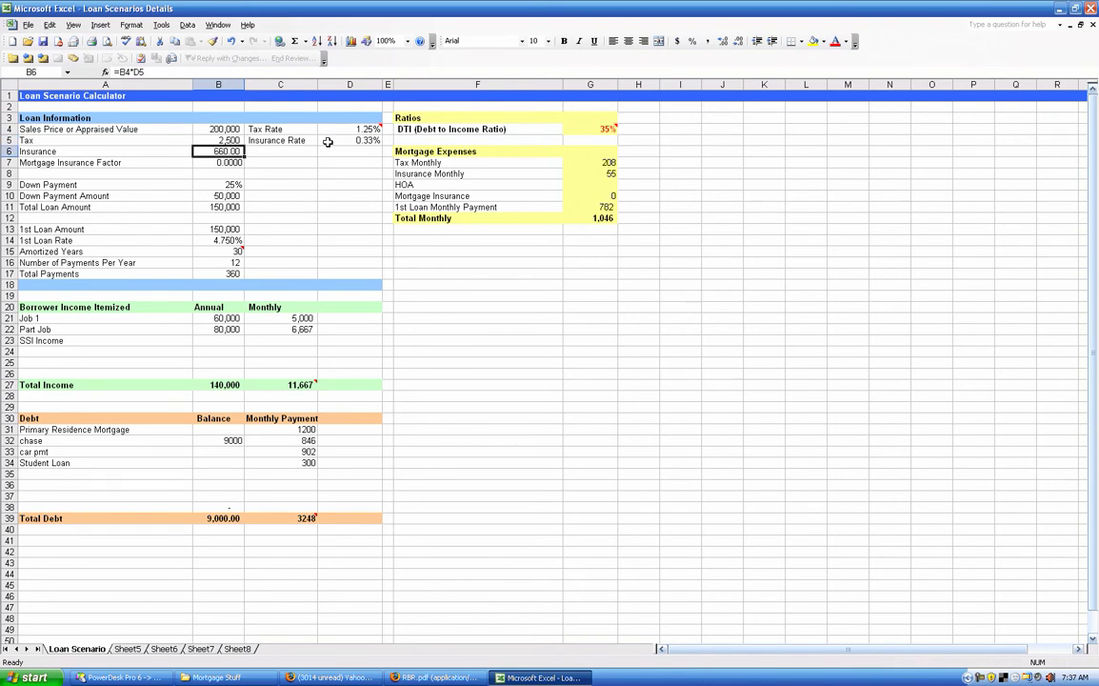
pyautogui.moveTo(348, 131)
# Step: Set the Down Payment percentage in the loan information to 20%
pyautogui.press('Down')
pyautogui.press('Down')
pyautogui.press('Down')
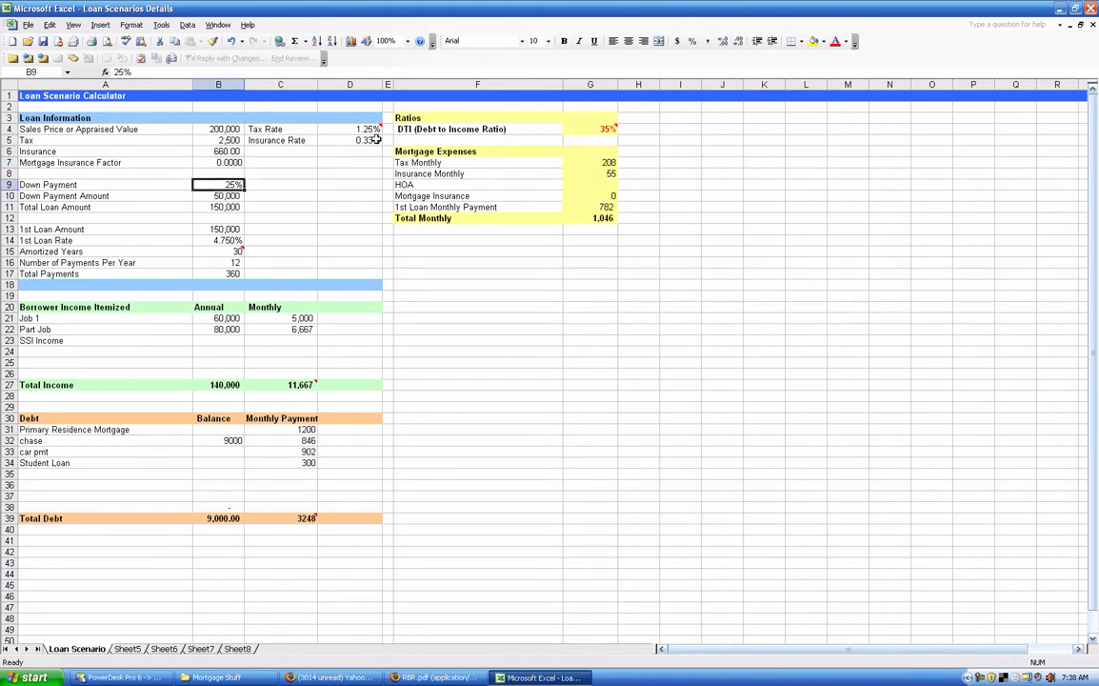
pyautogui.write('20')
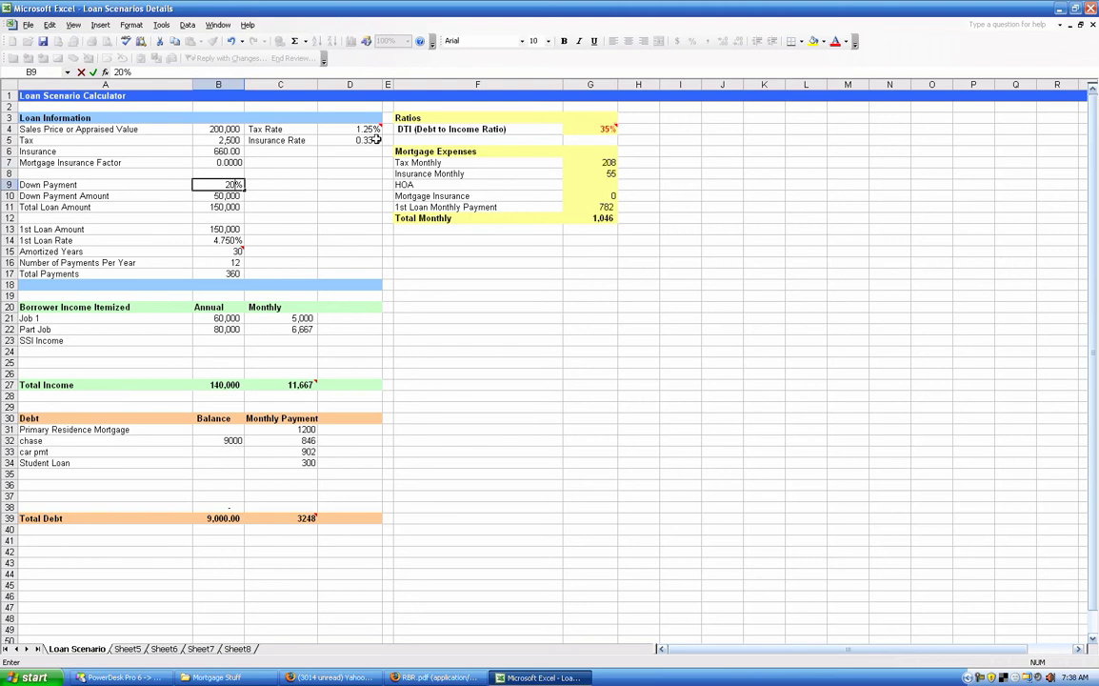
pyautogui.press('Up')
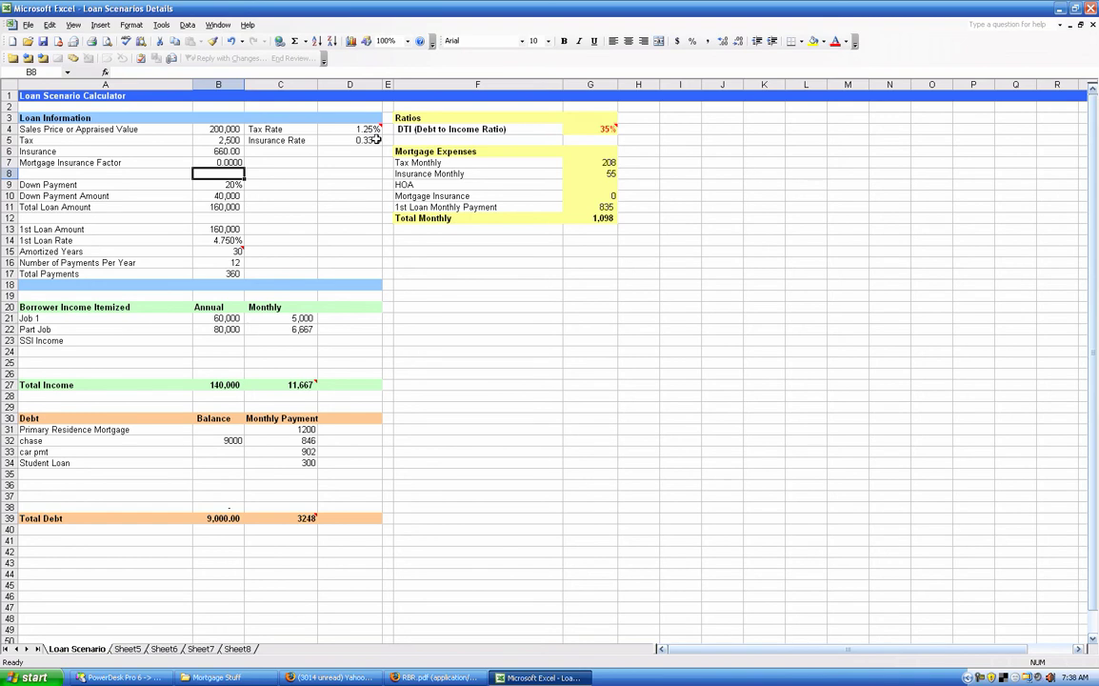
# Step: Inspect how the Down Payment Amount and Total Loan Amount are calculated from the sales price
pyautogui.click(209, 195)
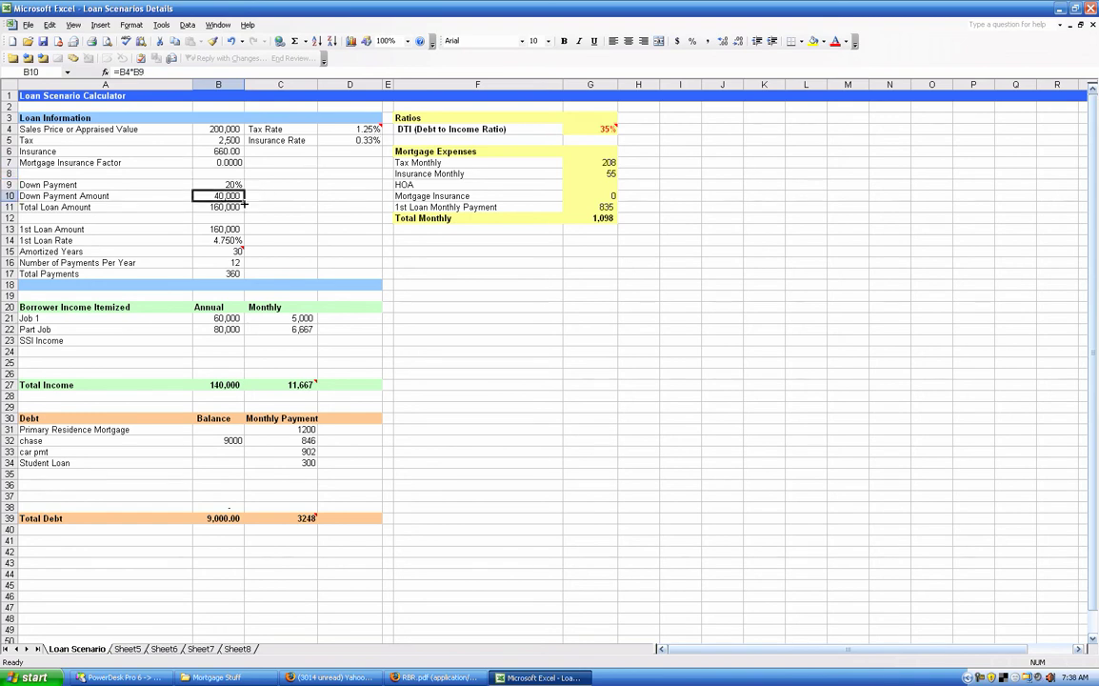
pyautogui.press('Down')
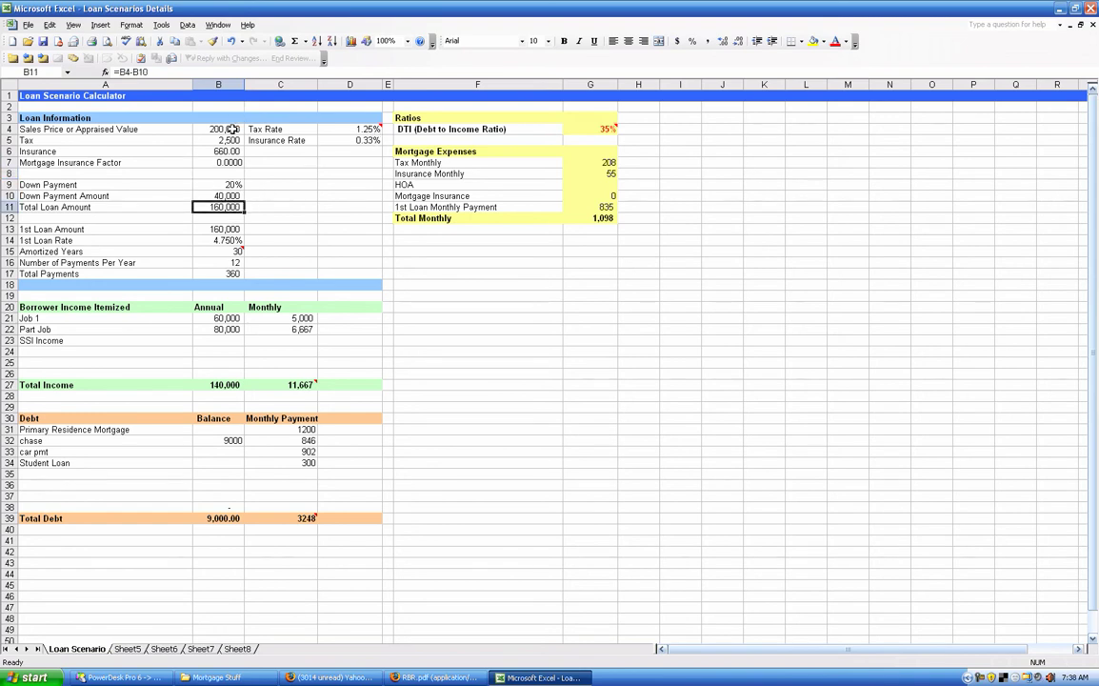
pyautogui.click(232, 129)
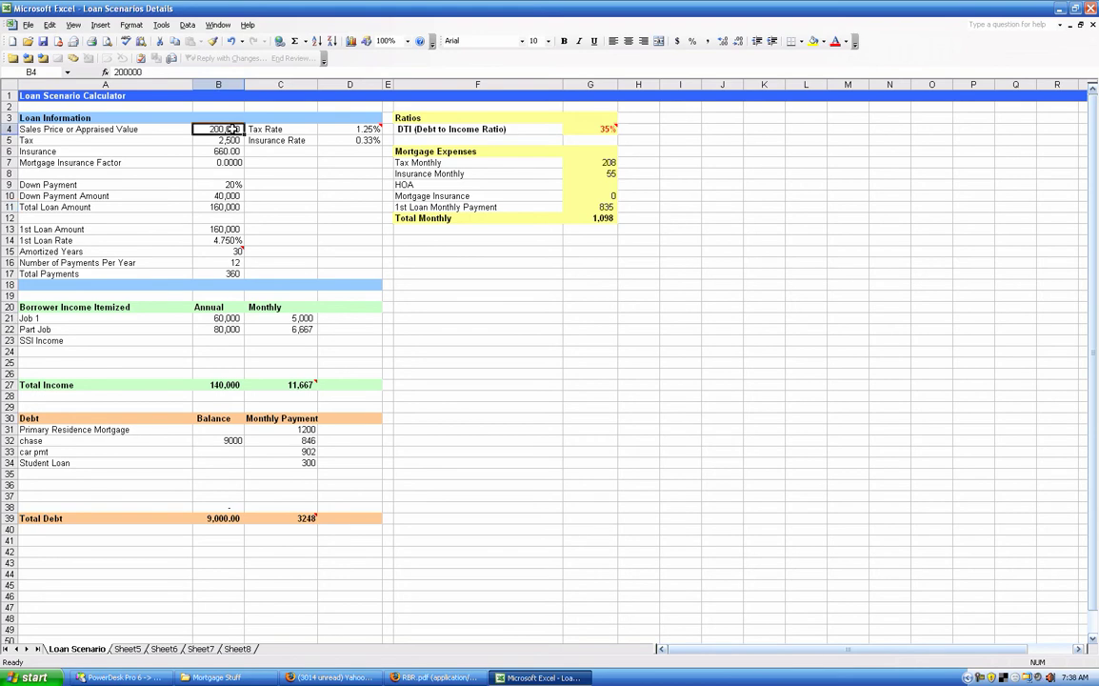
pyautogui.click(228, 197)
pyautogui.click(232, 207)
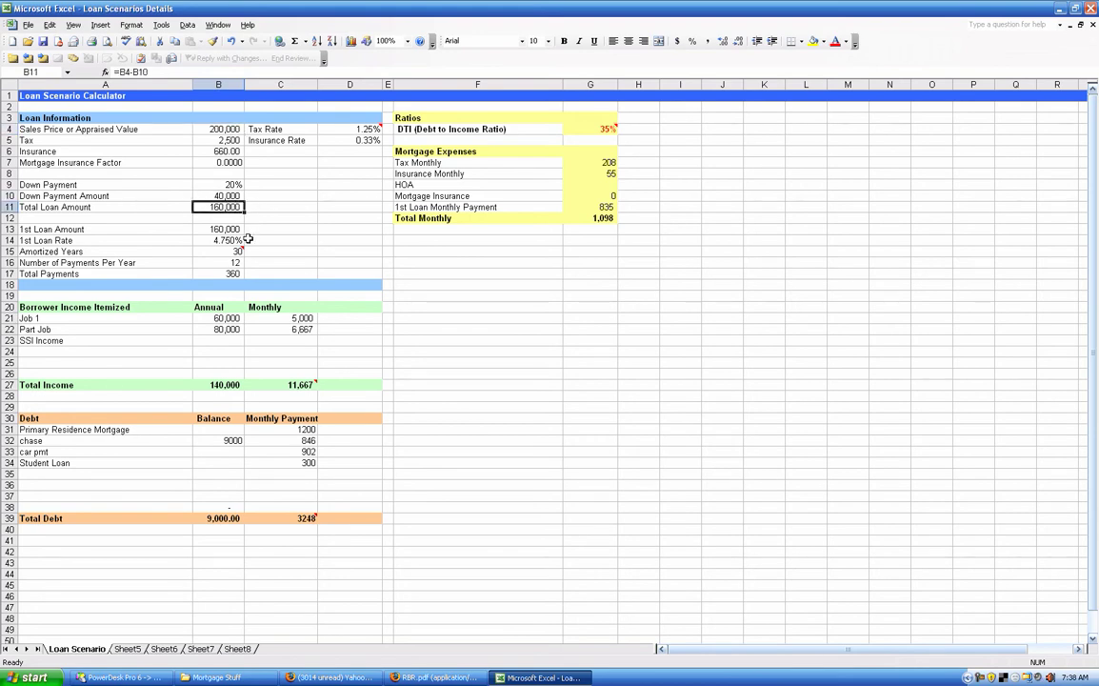
# Step: Set the 1st Loan Rate to 4.875%
pyautogui.click(233, 241)
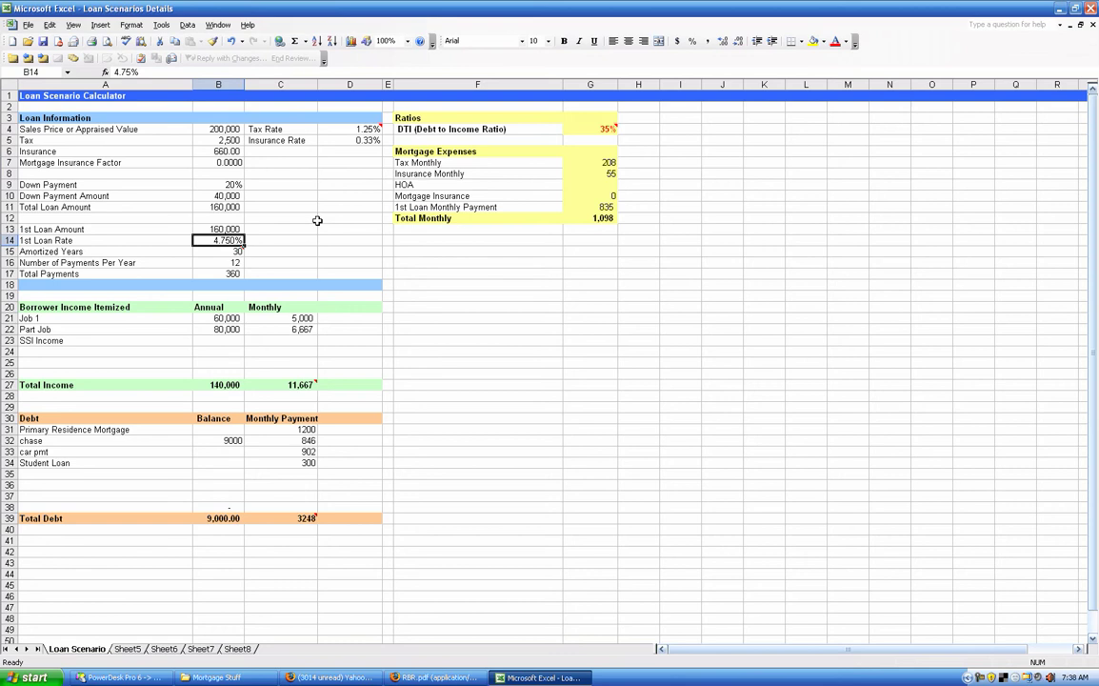
pyautogui.write('4.875')
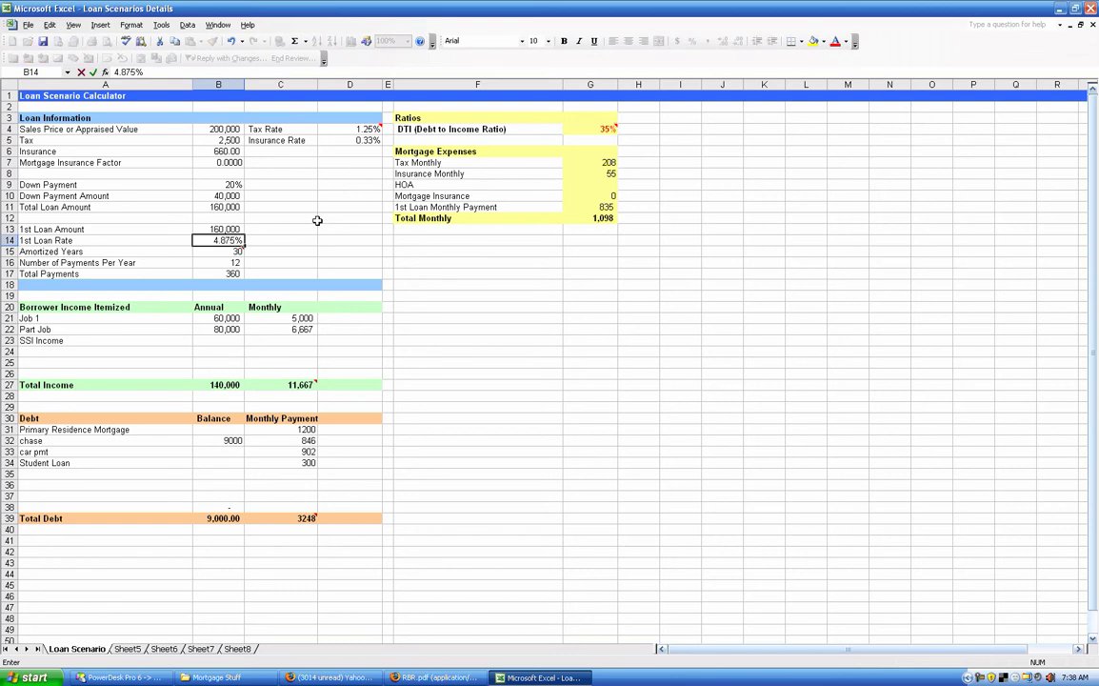
pyautogui.click(276, 264)
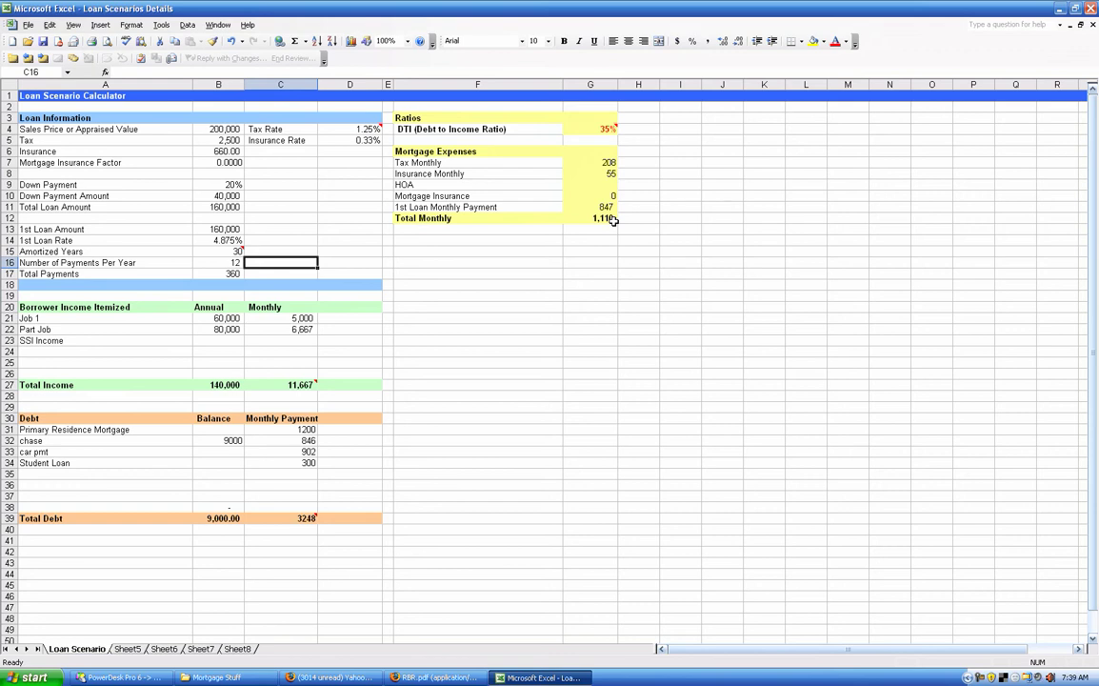
# Step: Try an amortization of 15 years for the first loan and return the Amortized Years to 30
pyautogui.click(230, 252)
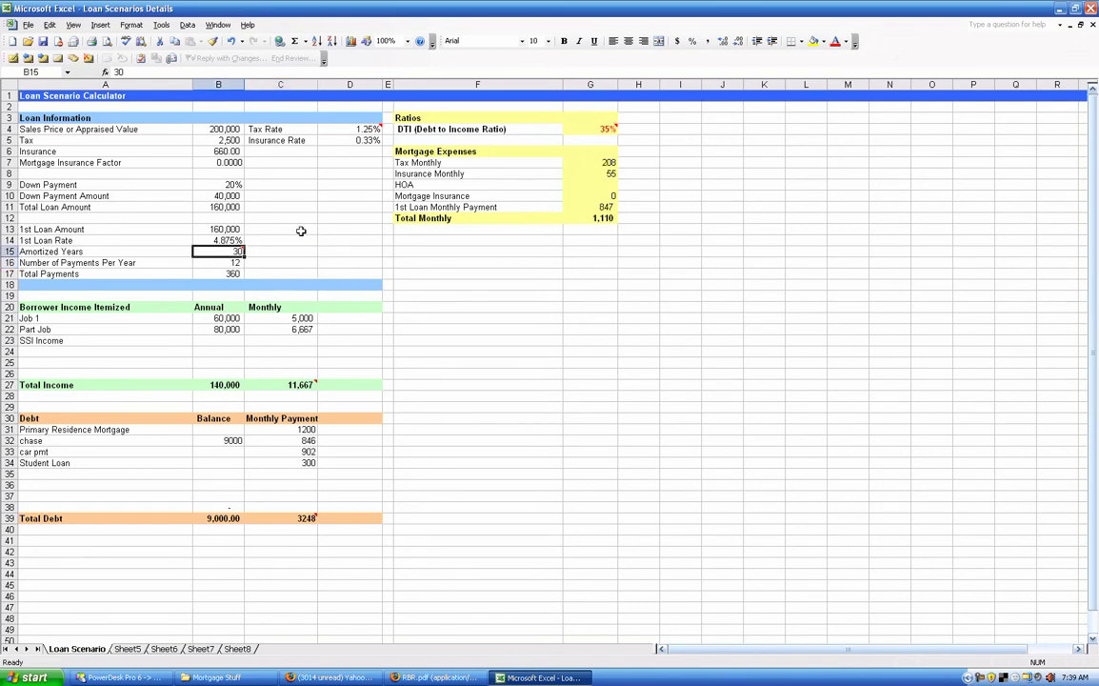
pyautogui.write('15')
pyautogui.press('Up')
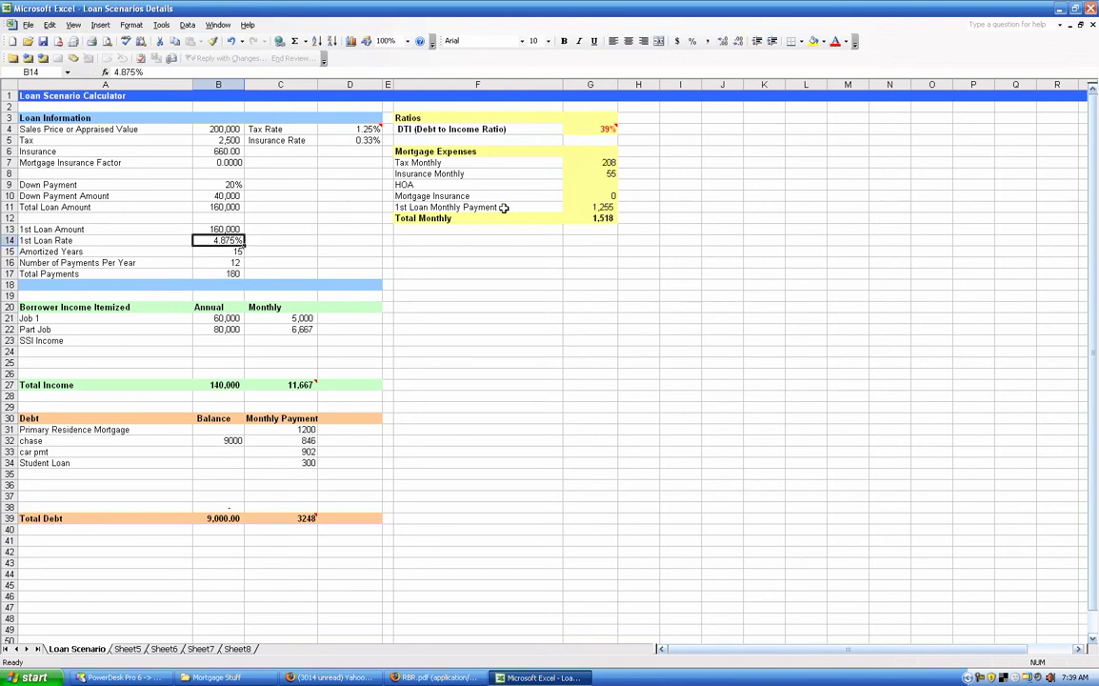
pyautogui.click(238, 251)
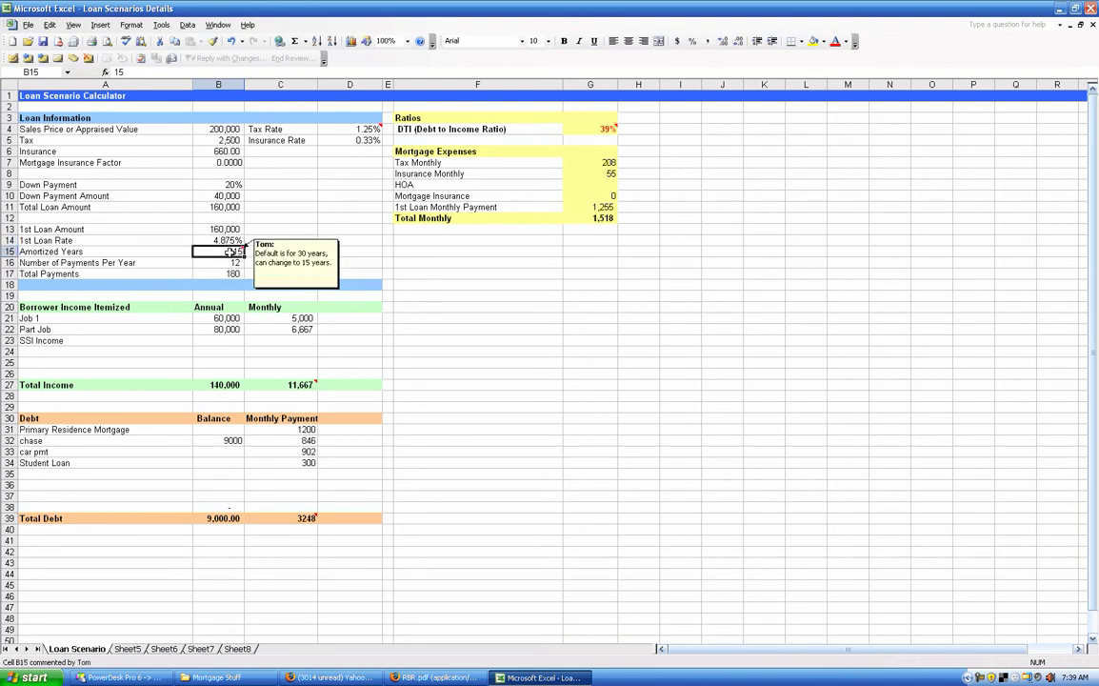
pyautogui.write('30')
pyautogui.click(278, 216)
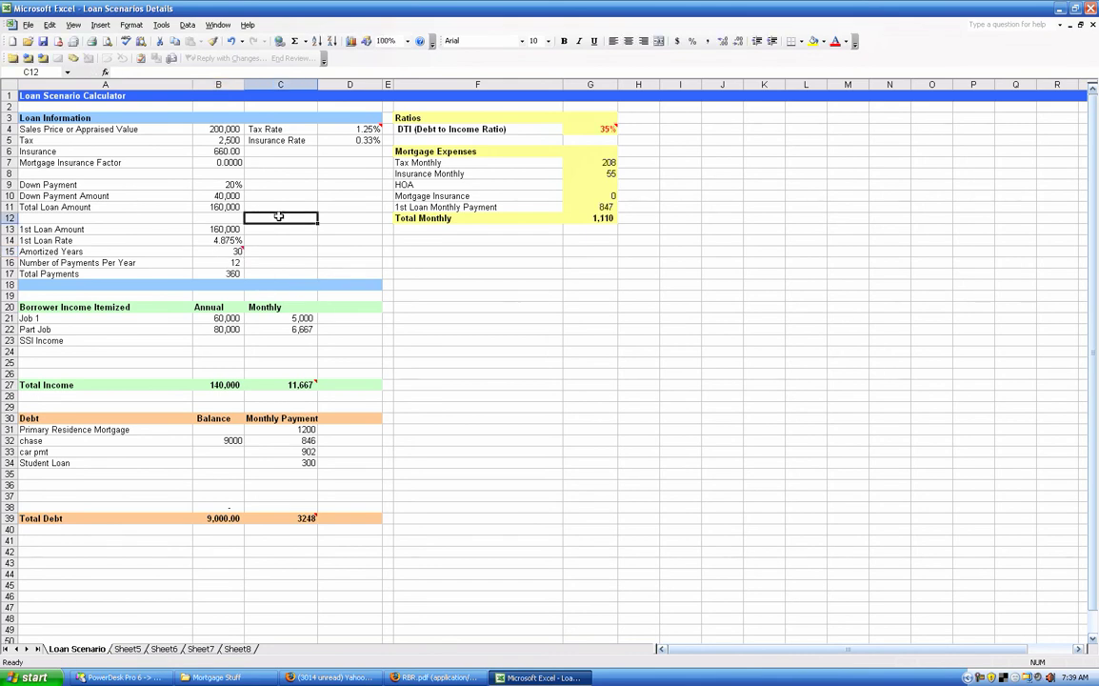
# Step: Try a Down Payment of 10% in the loan scenario
pyautogui.click(231, 184)
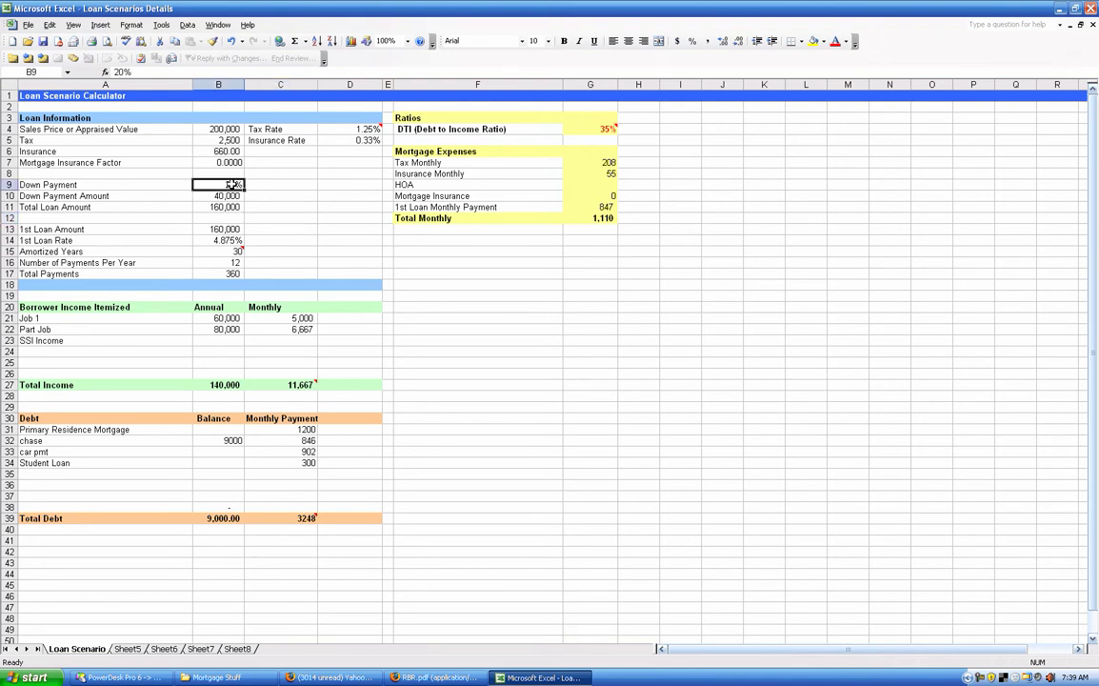
pyautogui.write('10')
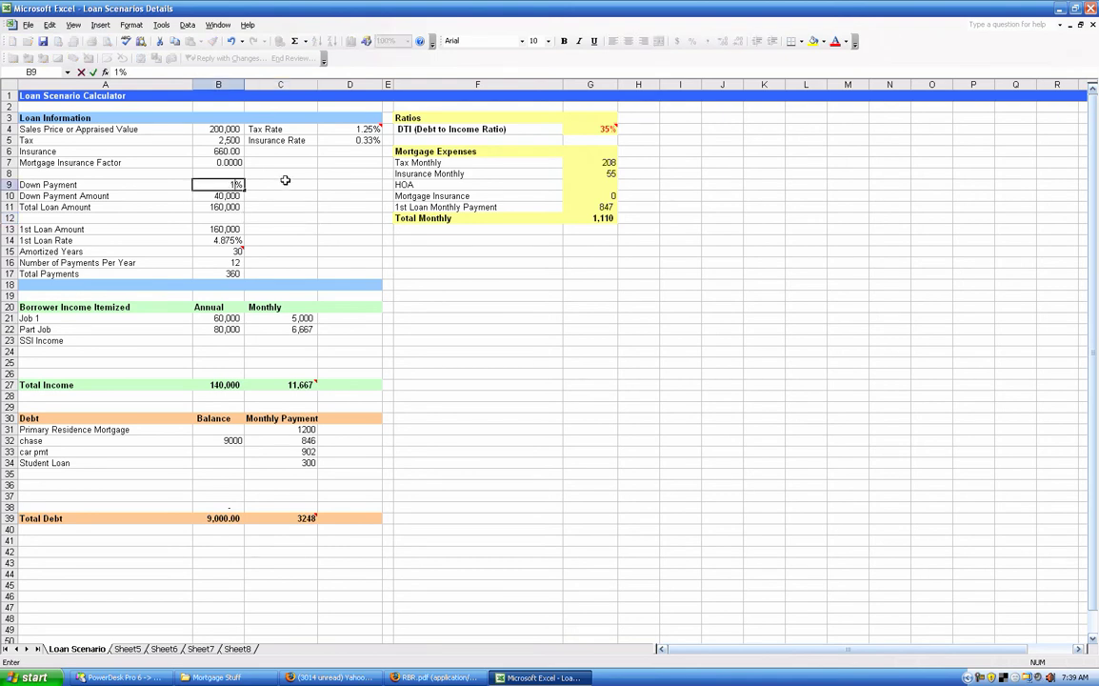
pyautogui.click(285, 182)
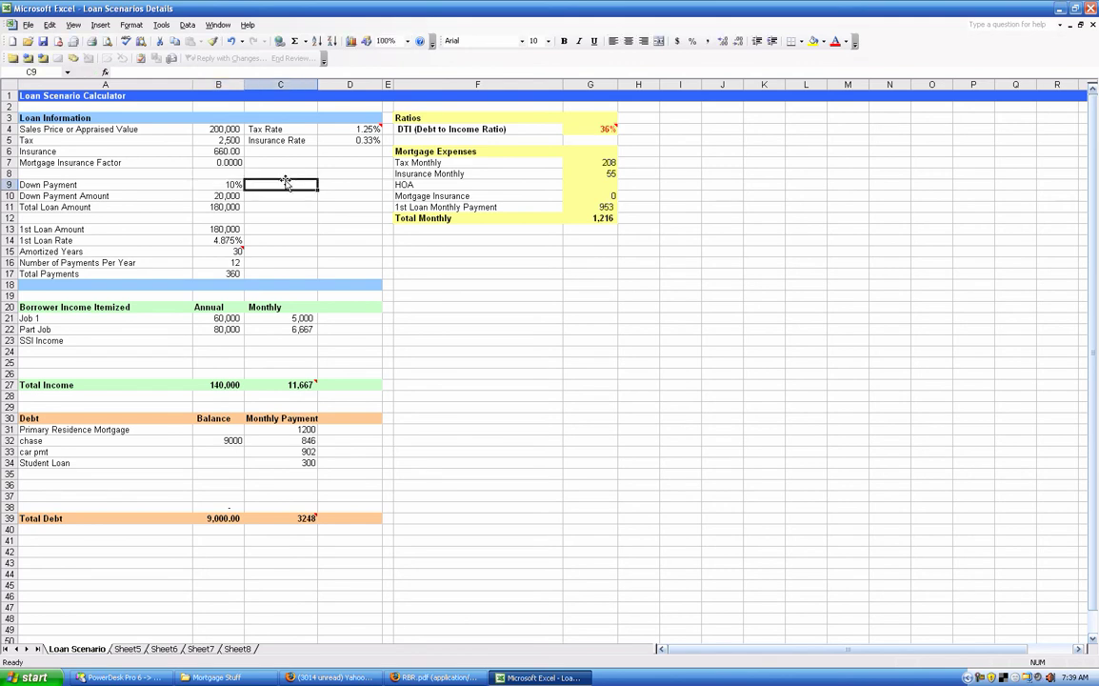
# Step: Try a Mortgage Insurance Factor of 0.0060 and inspect the monthly Mortgage Insurance formula
pyautogui.click(214, 162)
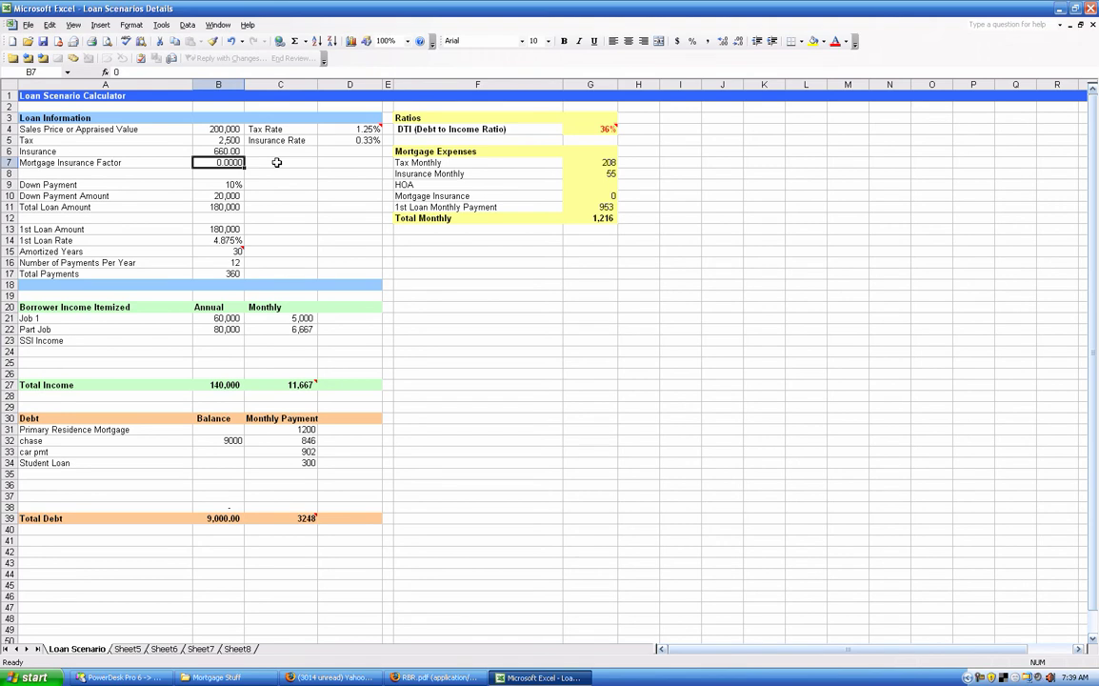
pyautogui.press('BackSpace')
pyautogui.write('00')
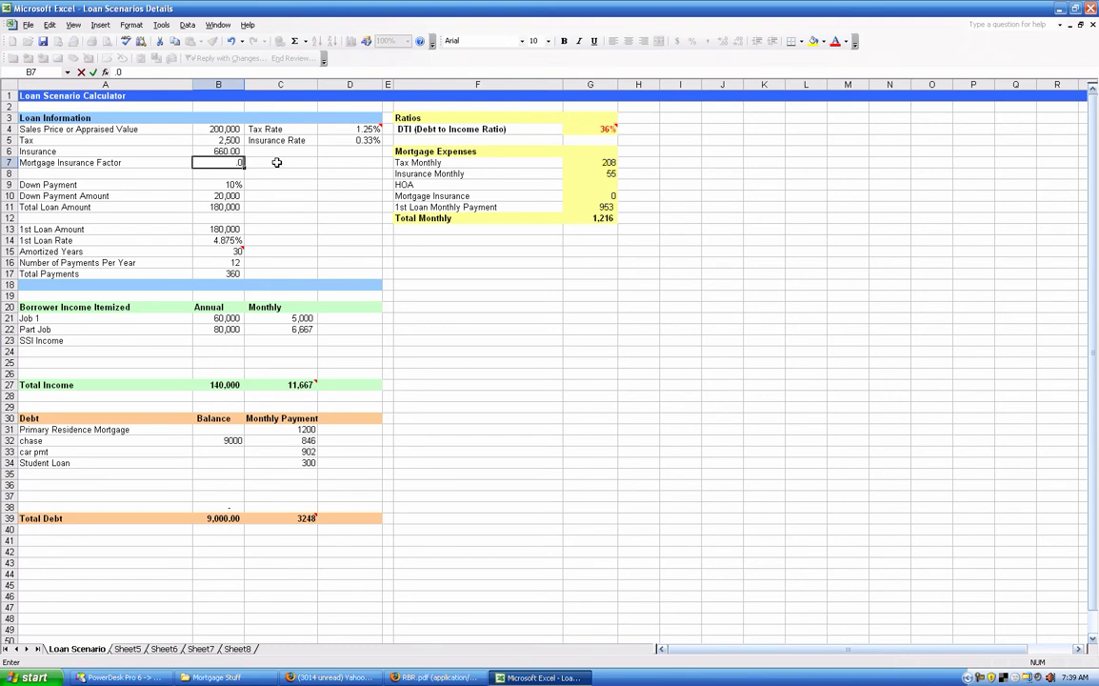
pyautogui.write('60')
pyautogui.press('Return')
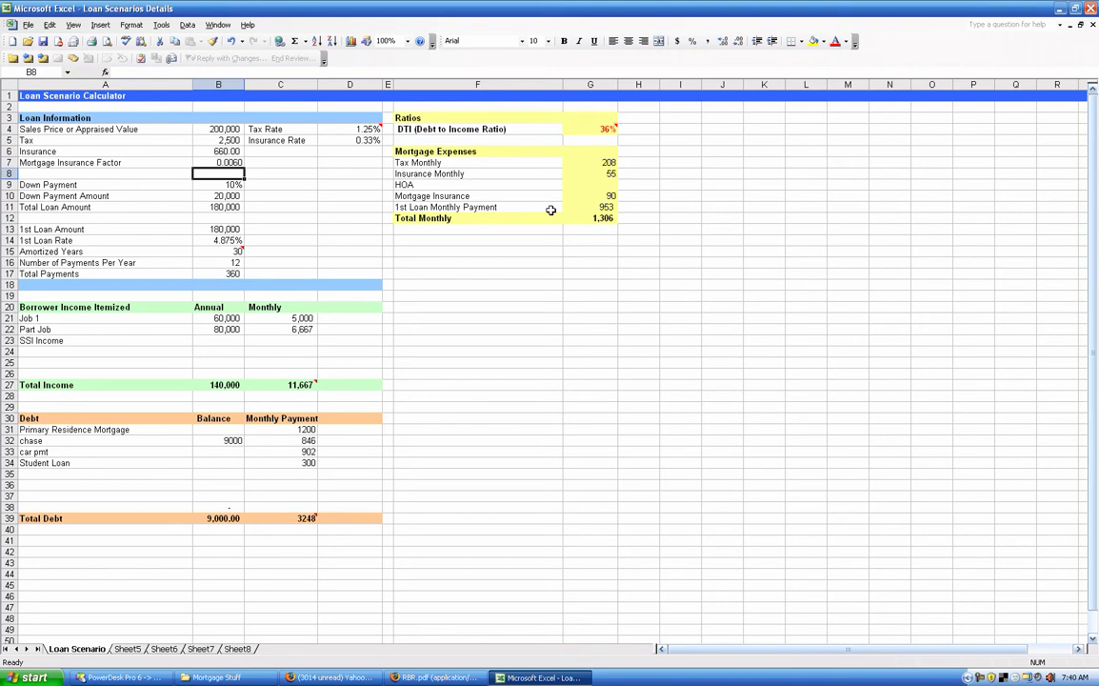
pyautogui.click(598, 196)
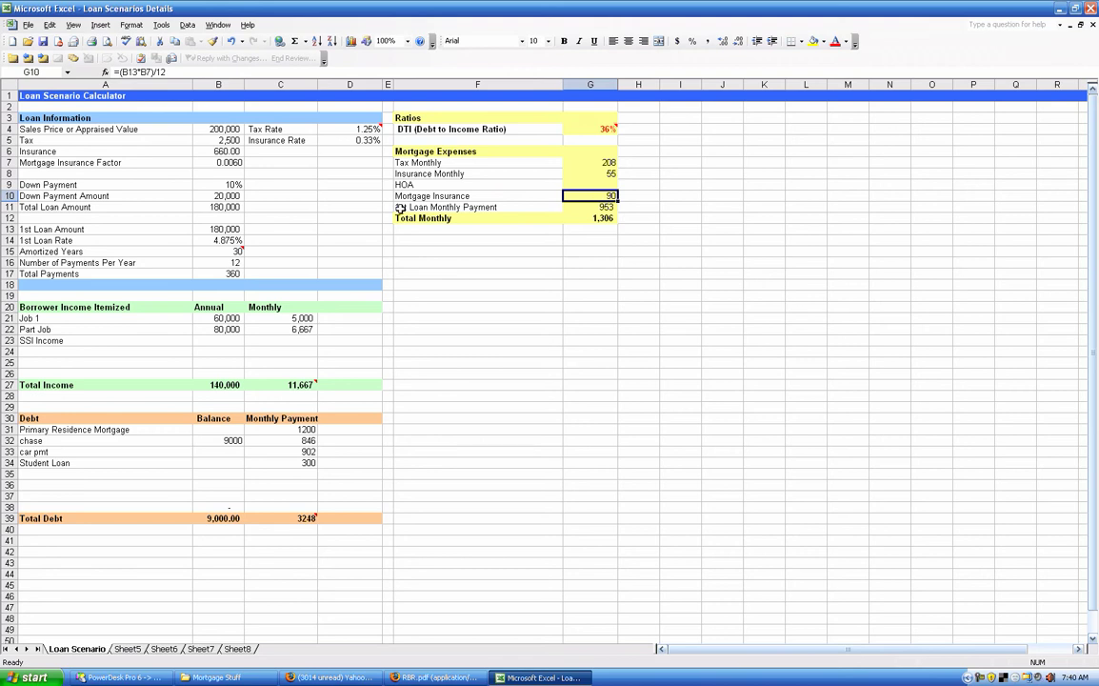
# Step: Reset the Mortgage Insurance Factor to 0 and the Down Payment to 20%
pyautogui.click(228, 163)
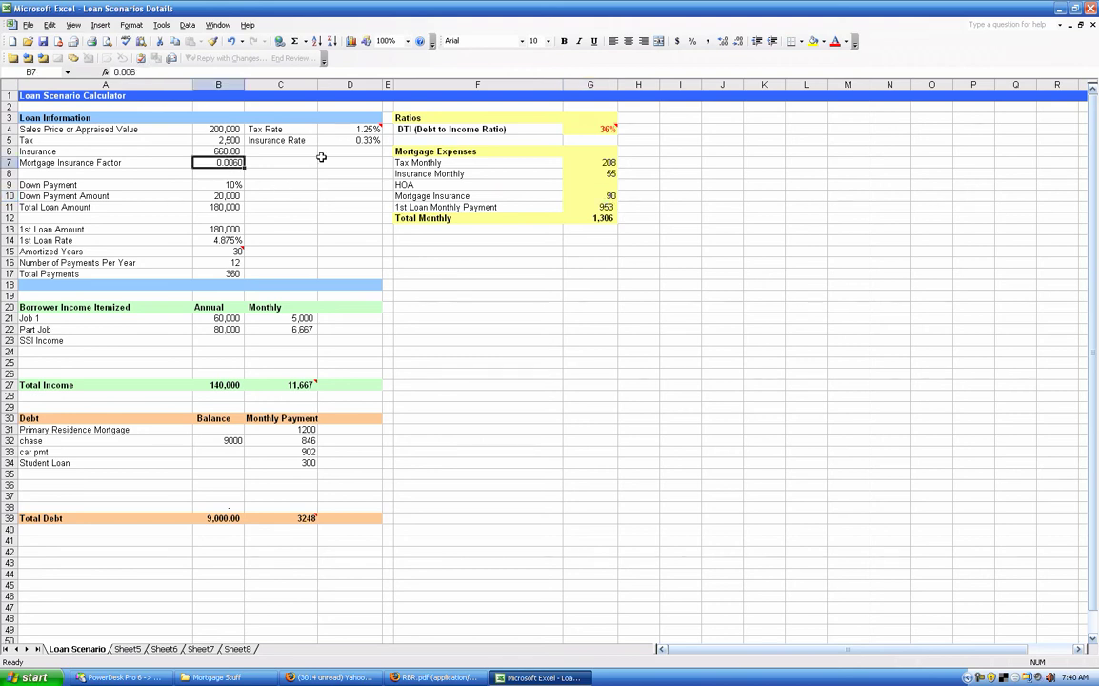
pyautogui.write('0')
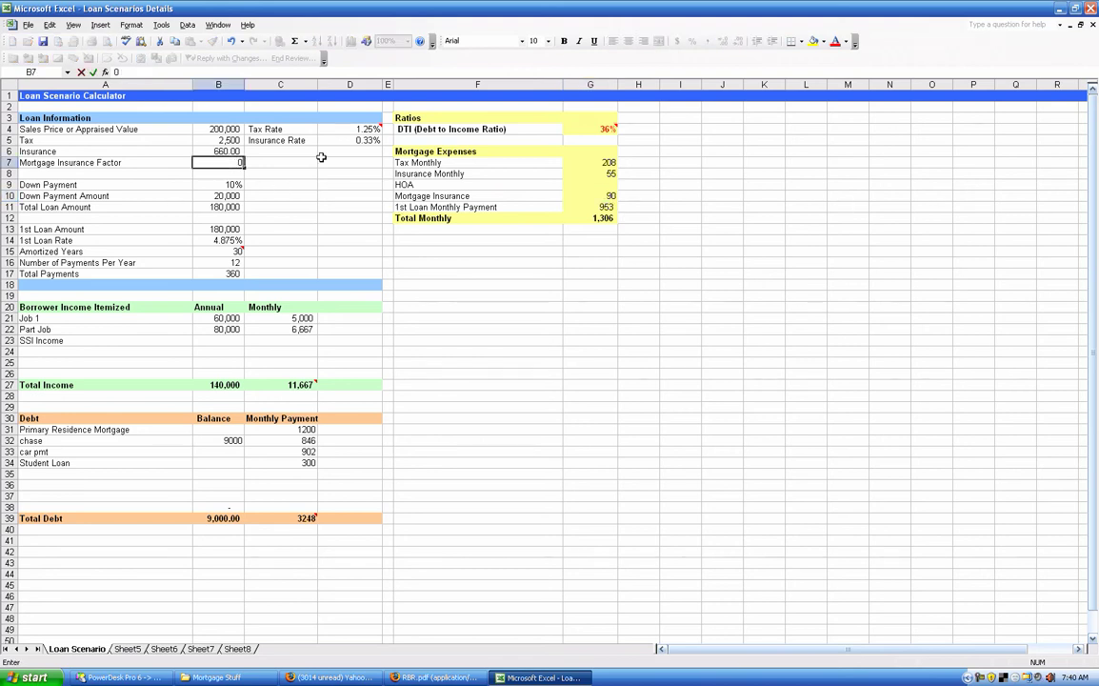
pyautogui.press('Return')
pyautogui.press('Return')
pyautogui.write('20')
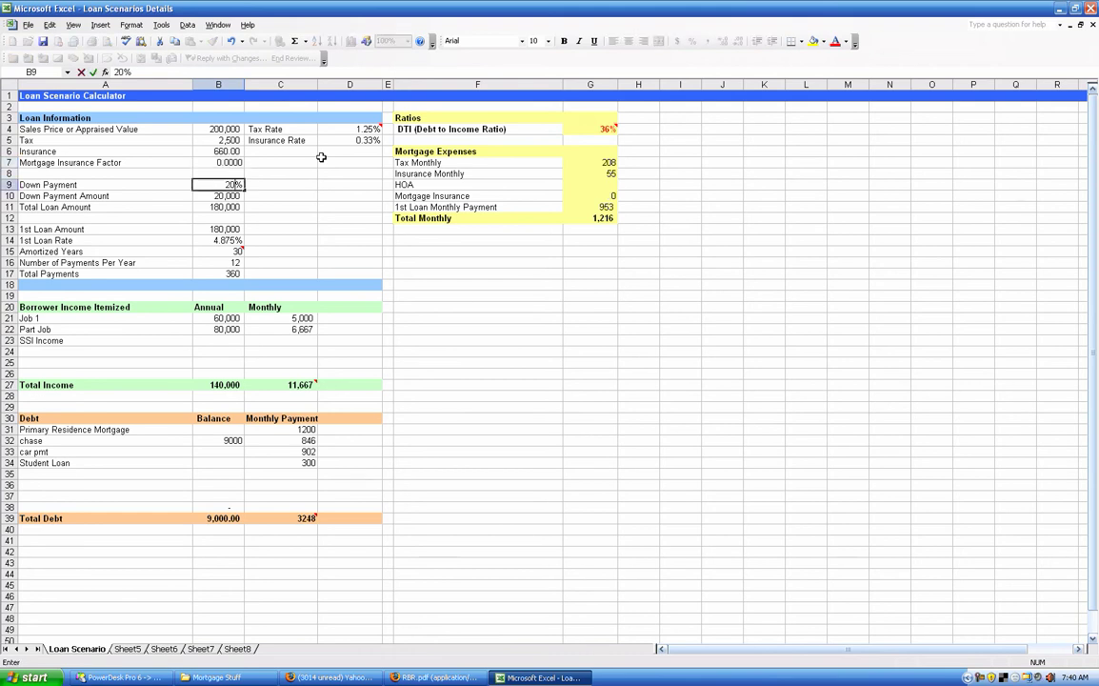
pyautogui.press('Up')
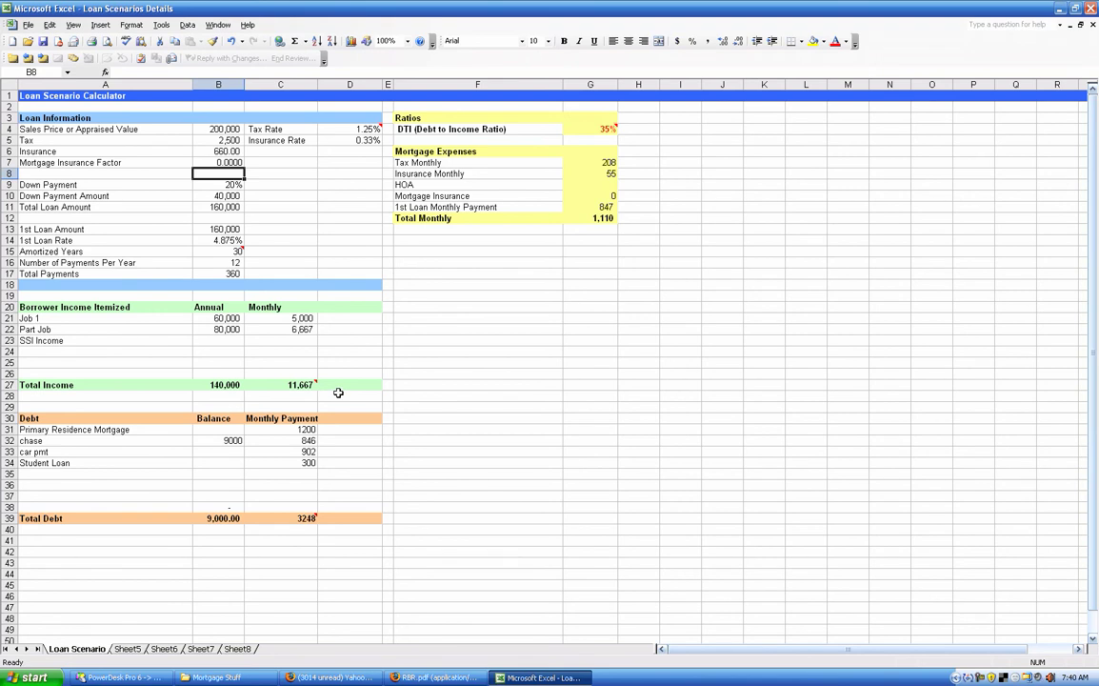
# Step: Set the annual income of Job 1 to 100,000
pyautogui.click(227, 318)
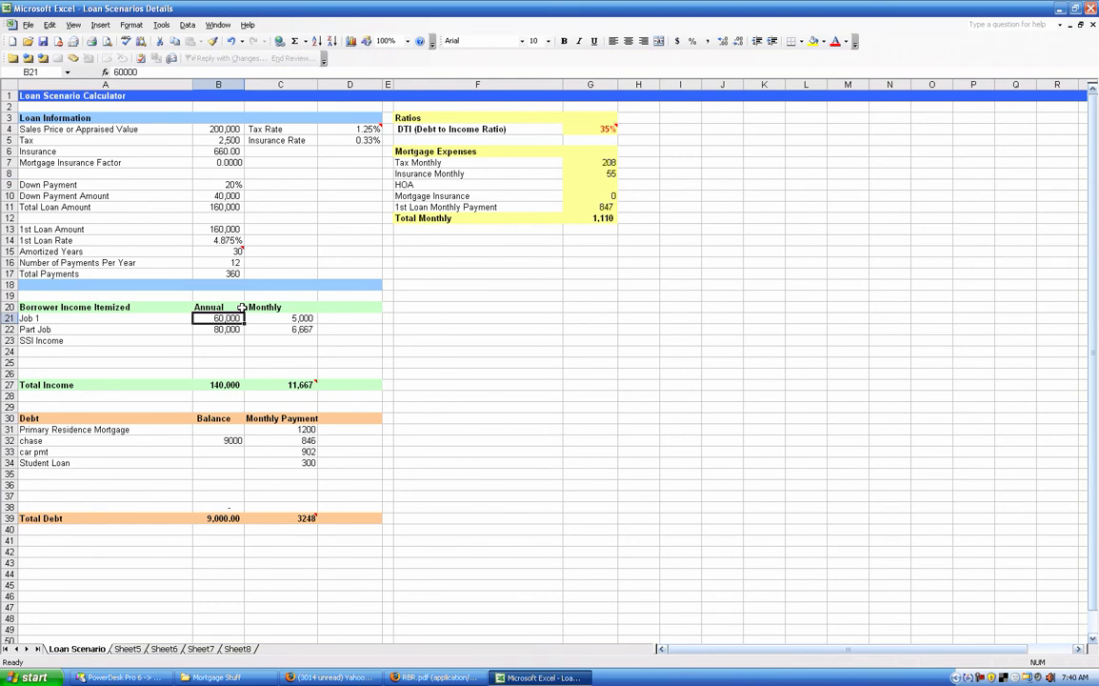
pyautogui.write('100000')
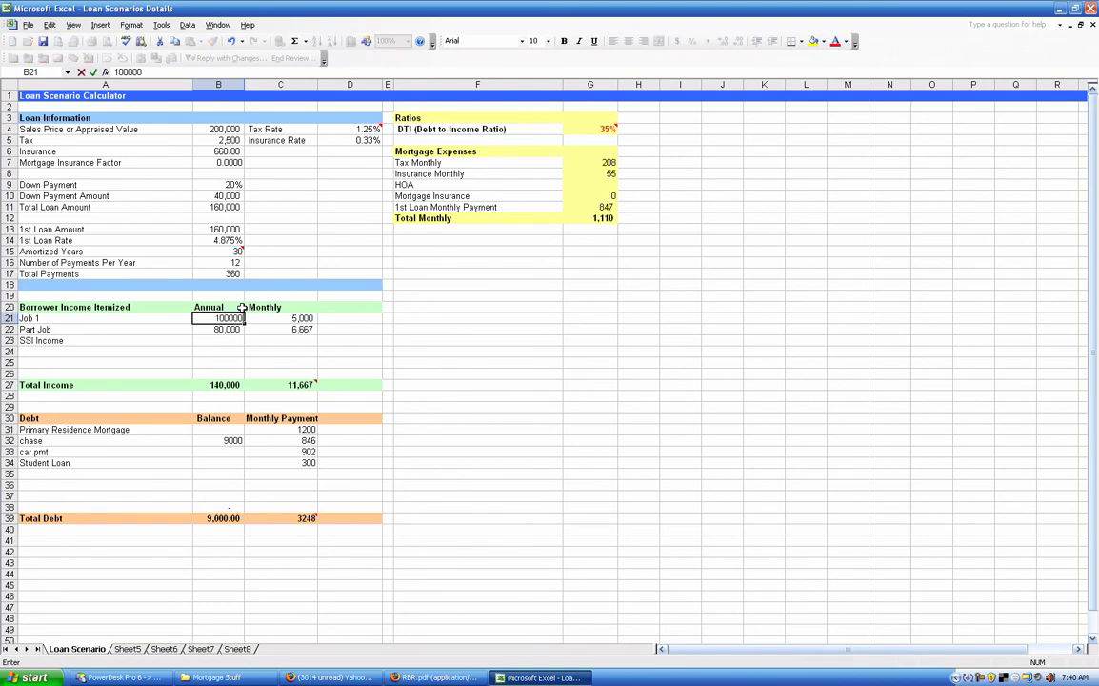
pyautogui.click(241, 307)
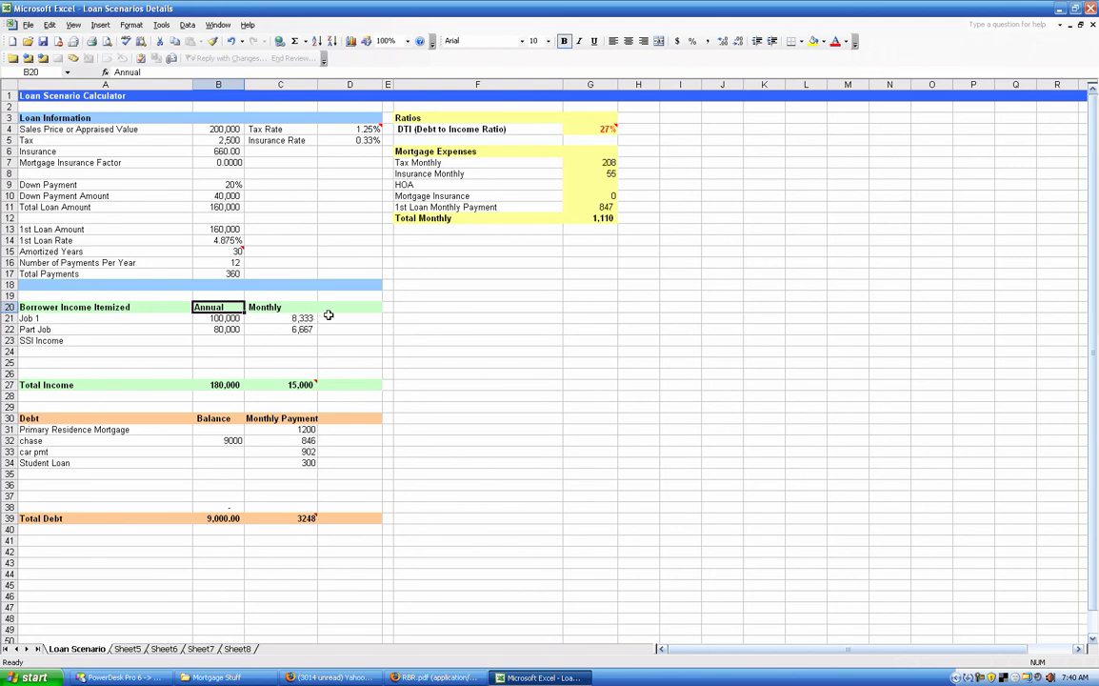
# Step: Rename the second income source in the Borrower Income list from Part Job to Job 2
pyautogui.doubleClick(126, 328)
pyautogui.press('BackSpace')
pyautogui.press('BackSpace')
pyautogui.press('BackSpace')
pyautogui.press('BackSpace')
pyautogui.press('BackSpace')
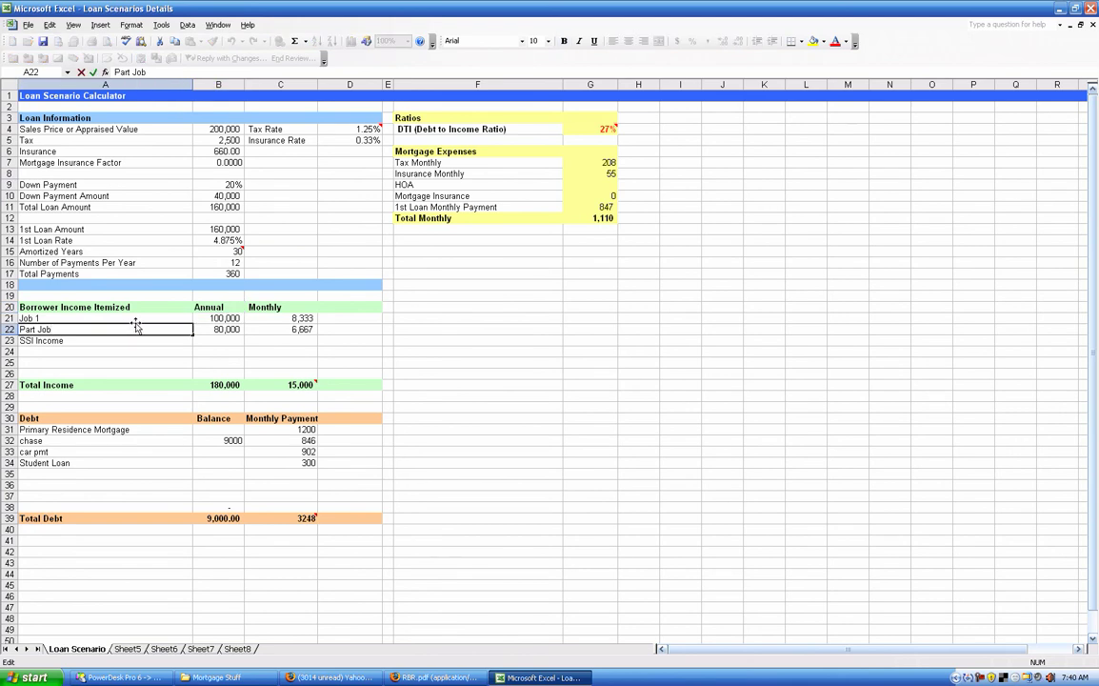
pyautogui.press('BackSpace')
pyautogui.press('BackSpace')
pyautogui.press('BackSpace')
pyautogui.write('j')
pyautogui.press('BackSpace')
pyautogui.write('Job')
pyautogui.press('BackSpace')
pyautogui.press('BackSpace')
pyautogui.press('BackSpace')
pyautogui.press('BackSpace')
pyautogui.write('Job')
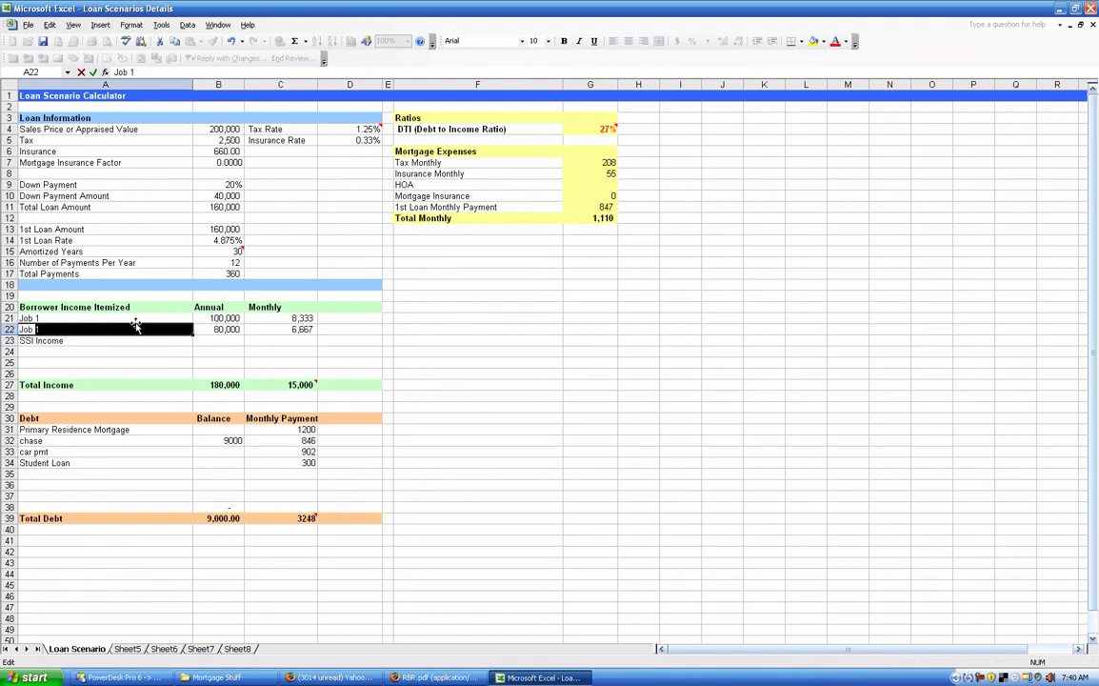
pyautogui.write(' 2')
pyautogui.click(216, 329)
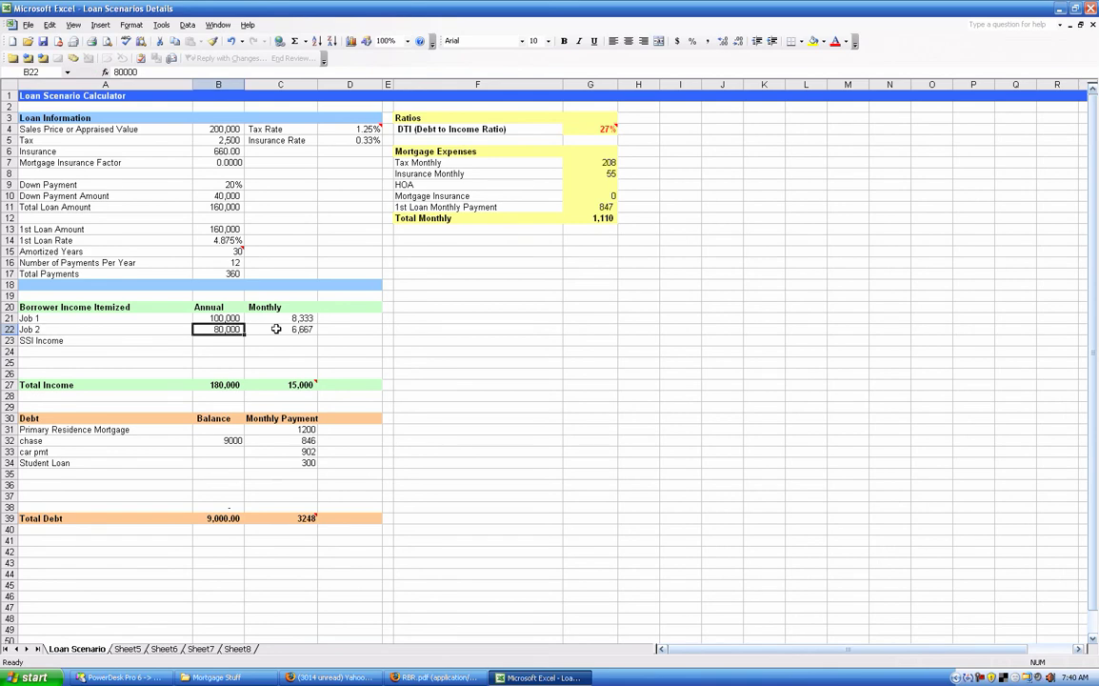
# Step: Set the annual SSI Income to 6000 after checking the Job 2 monthly income formula
pyautogui.click(276, 328)
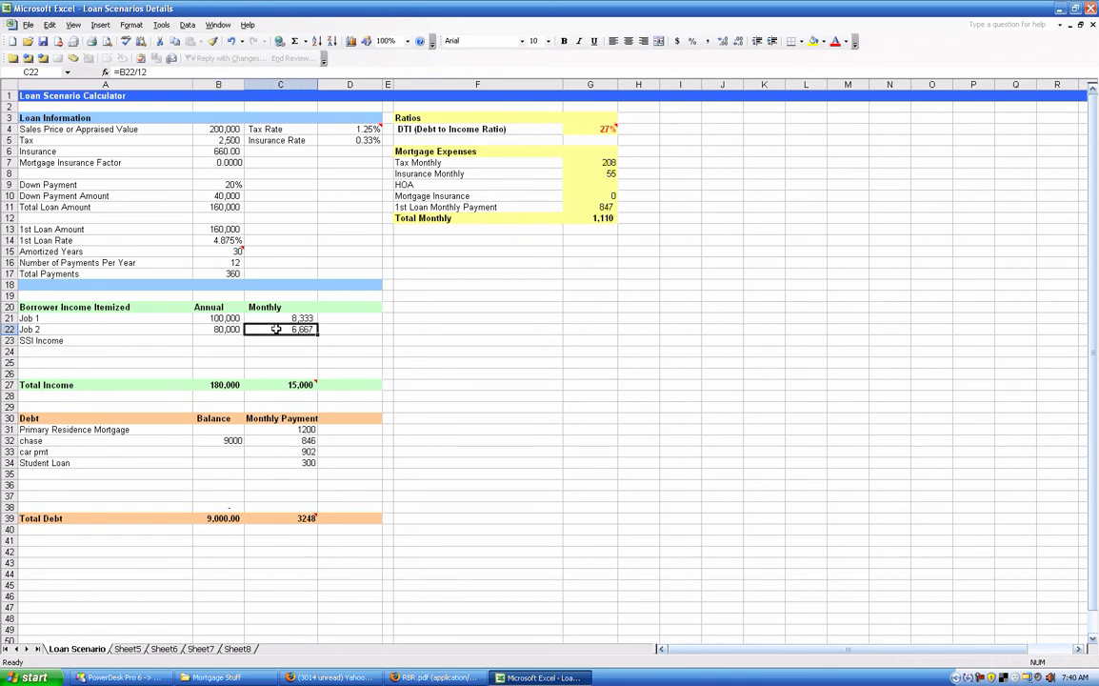
pyautogui.press('Left')
pyautogui.press('Down')
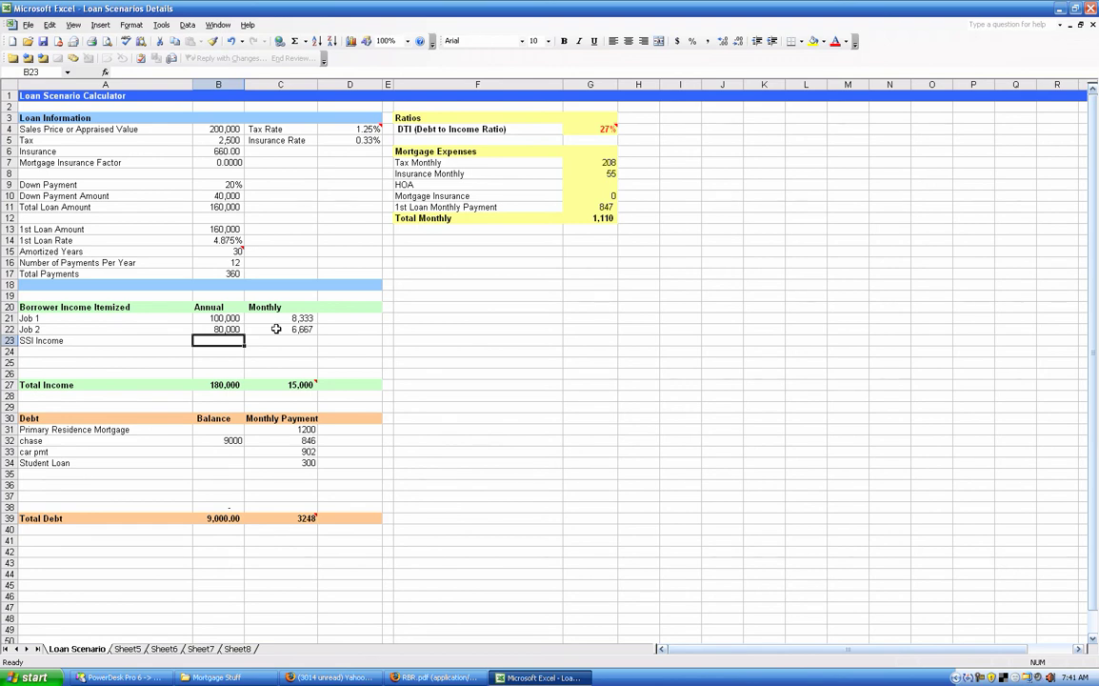
pyautogui.write('6000')
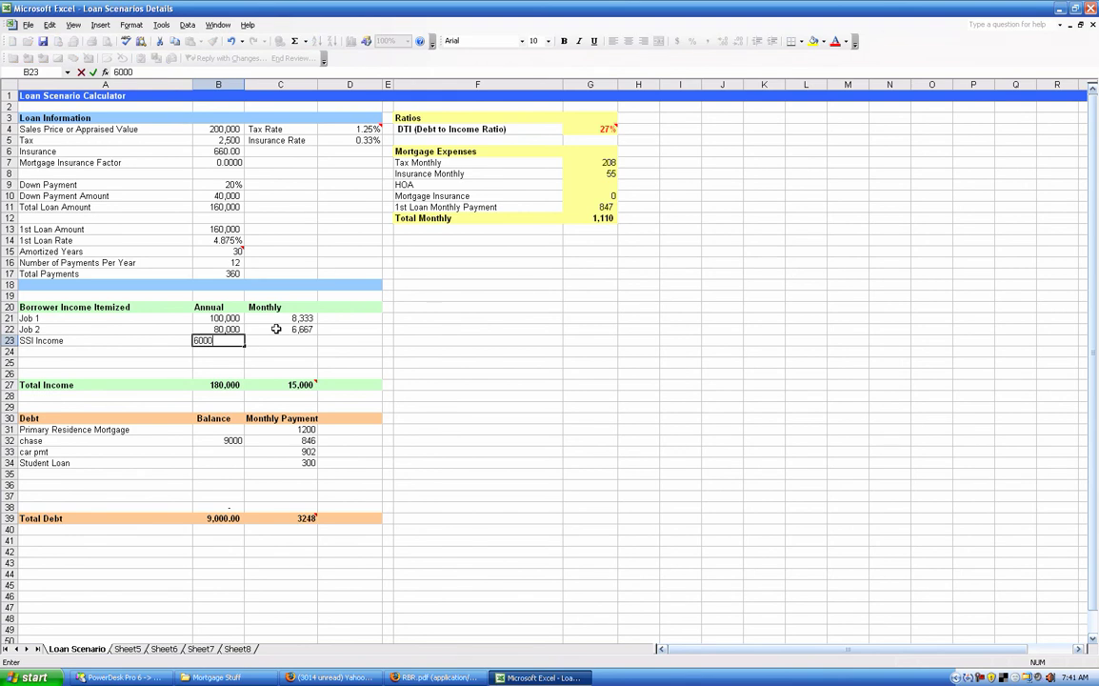
pyautogui.press('Up')
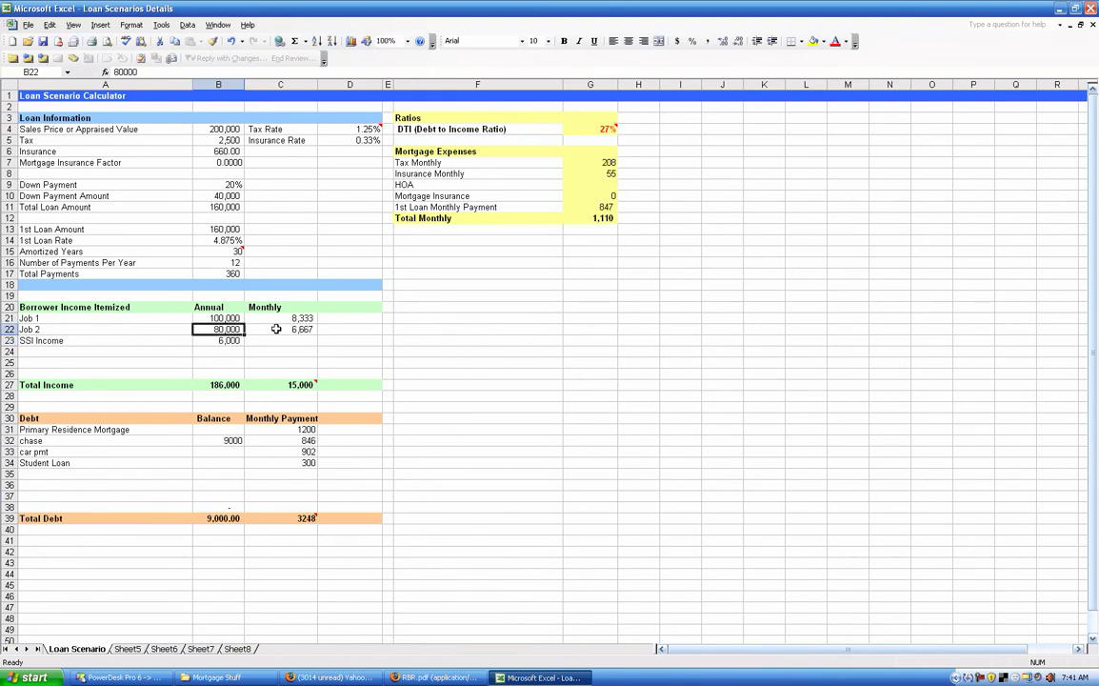
# Step: Copy the monthly income formula from the Job 2 row down to the SSI Income row and check it
pyautogui.click(276, 329)
pyautogui.moveTo(317, 334); pyautogui.dragTo(333, 340)
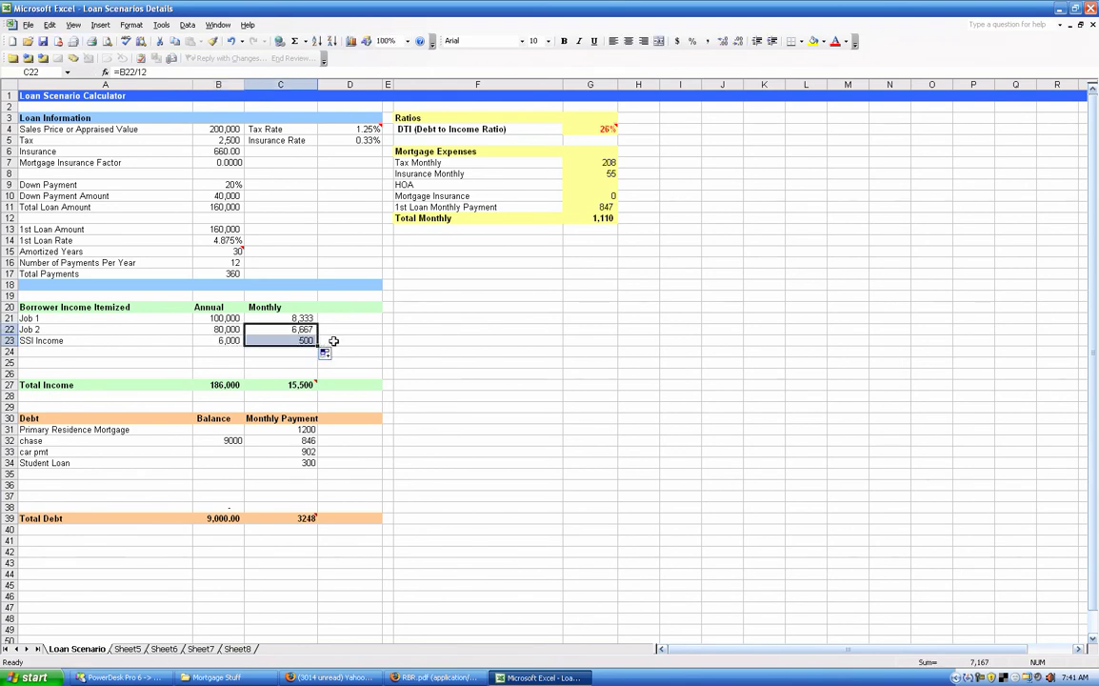
pyautogui.click(333, 340)
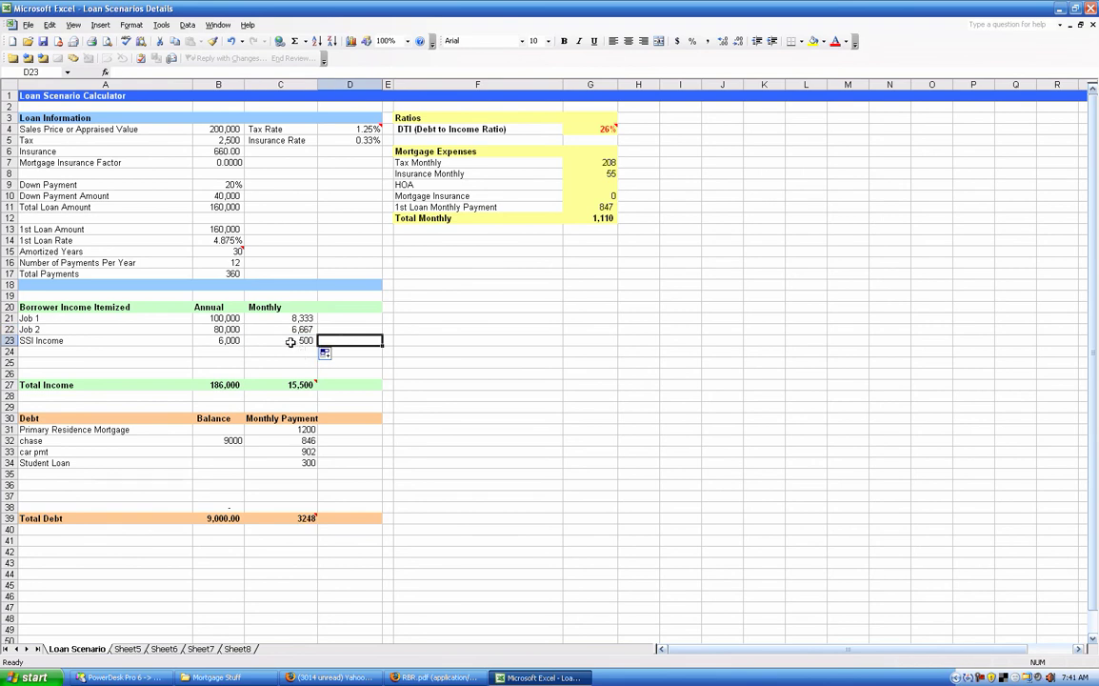
pyautogui.press('Left')
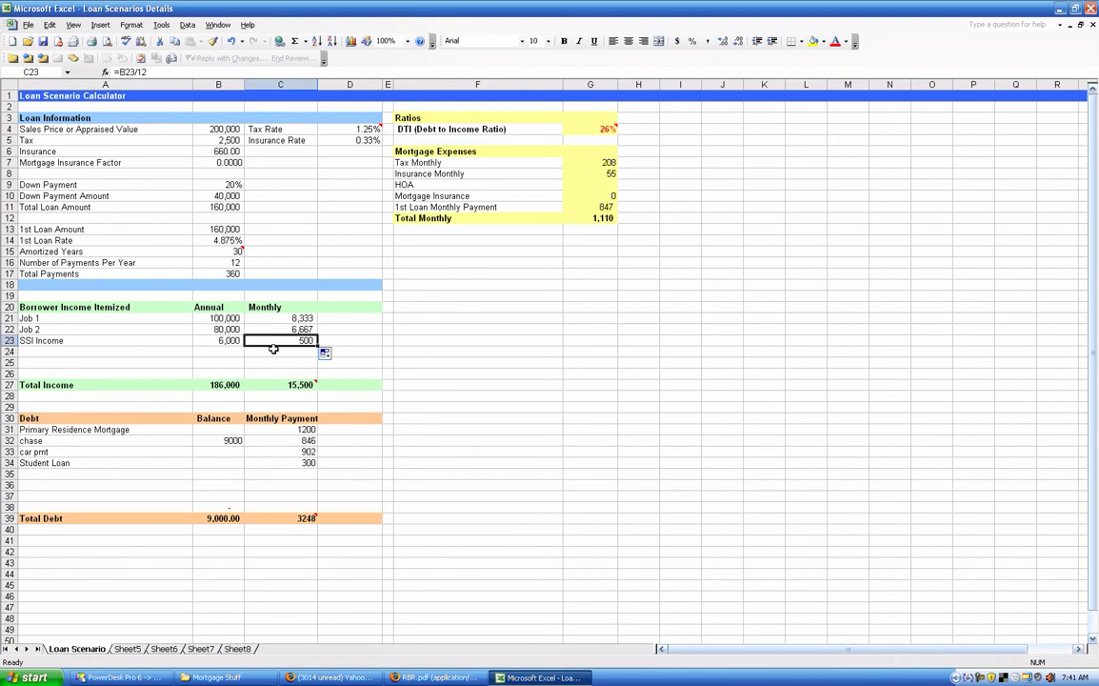
pyautogui.click(349, 340)
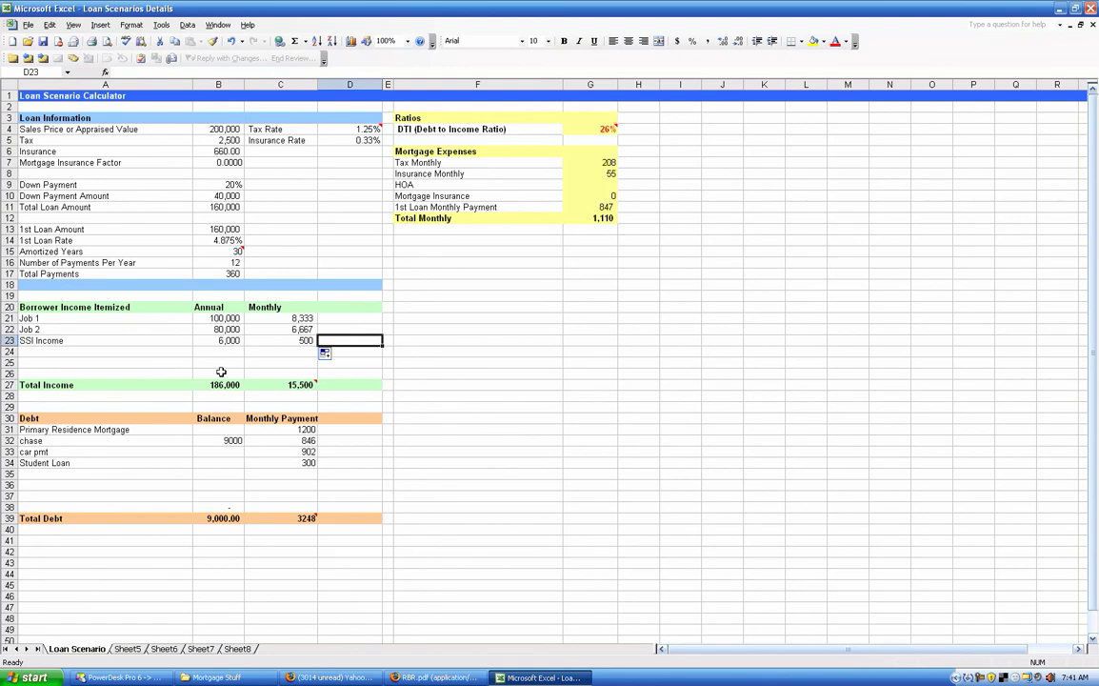
# Step: Examine the monthly payments of the mortgage, chase, car and student loan debts and the Total Debt formula
pyautogui.moveTo(289, 385)
pyautogui.click(264, 430)
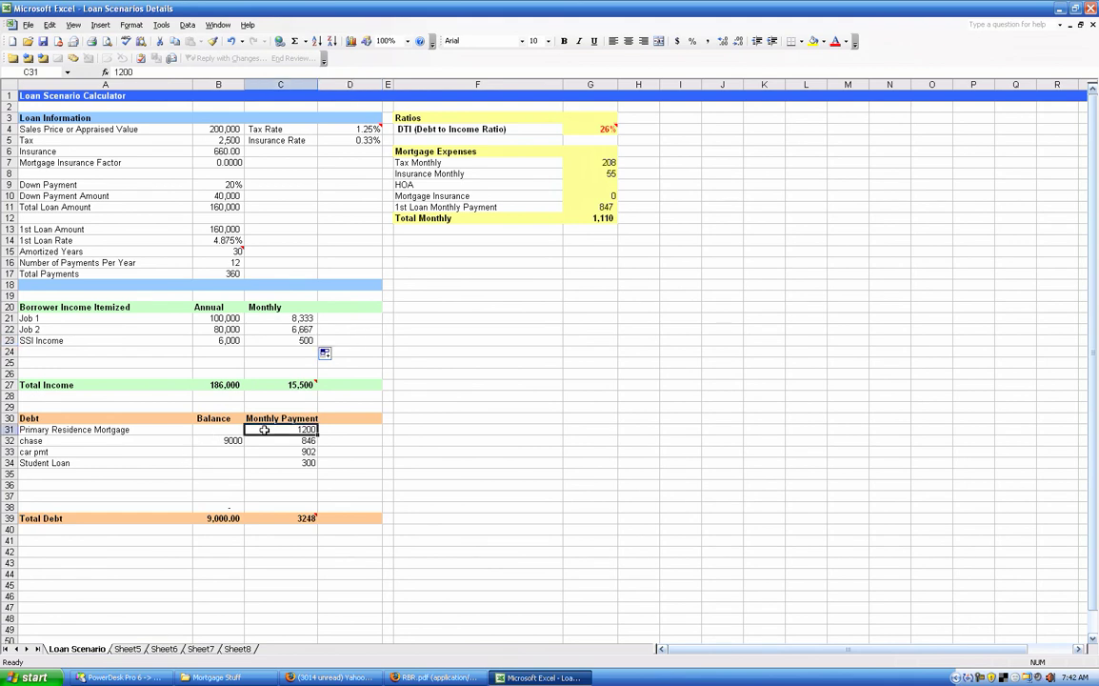
pyautogui.click(152, 442)
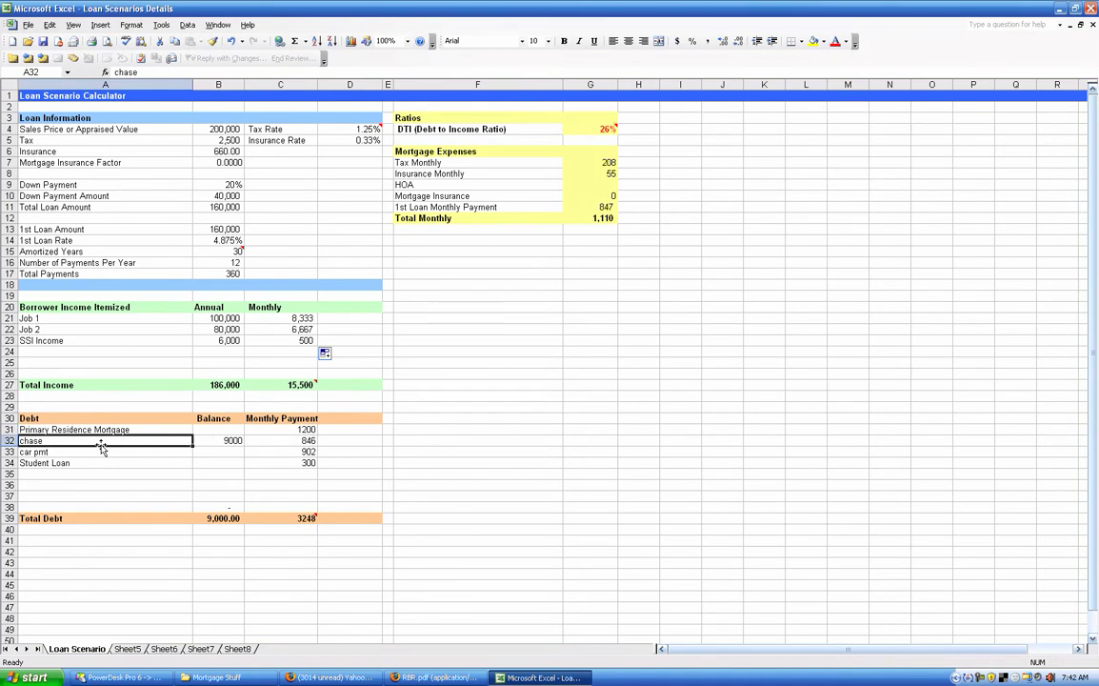
pyautogui.click(235, 441)
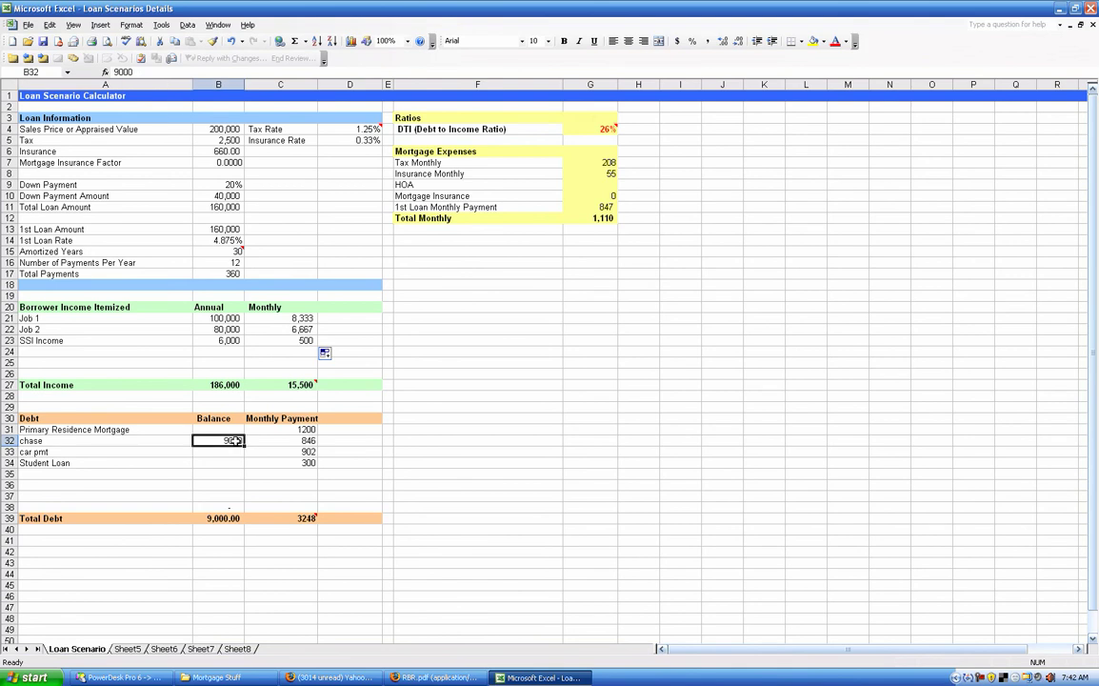
pyautogui.click(290, 439)
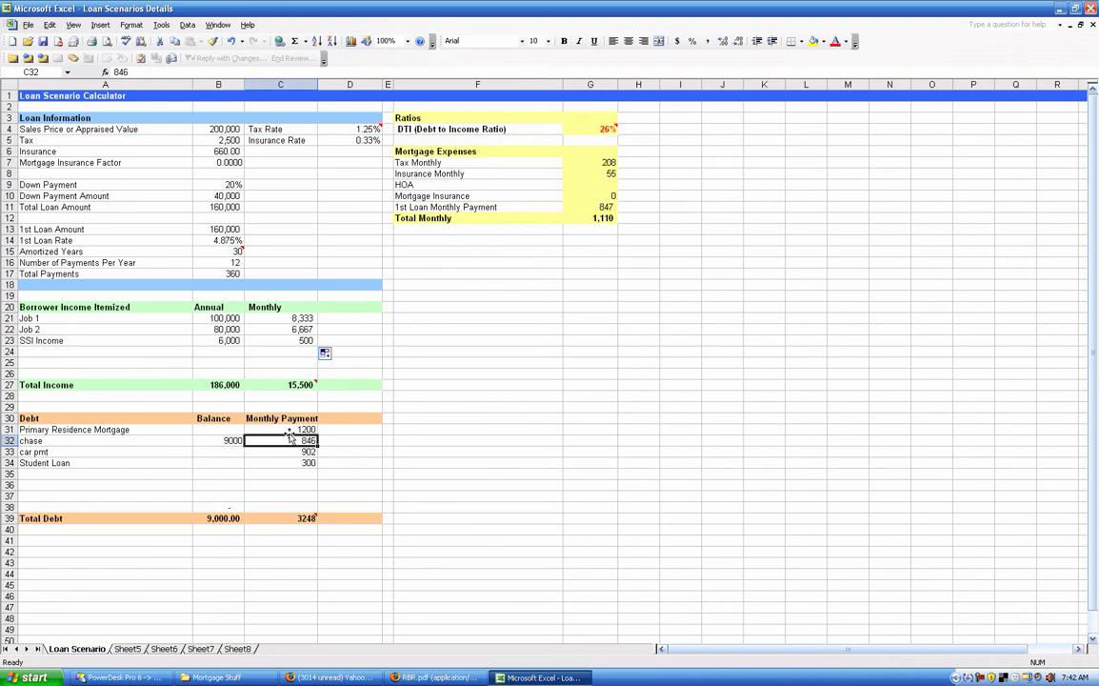
pyautogui.click(290, 452)
pyautogui.click(293, 463)
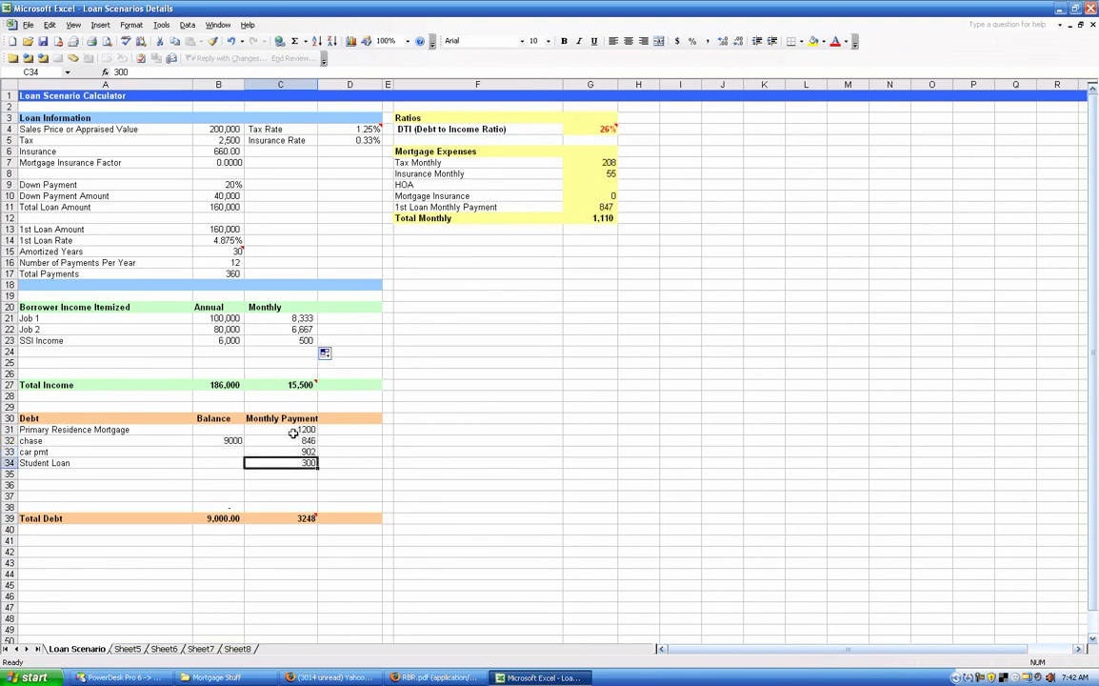
pyautogui.click(295, 517)
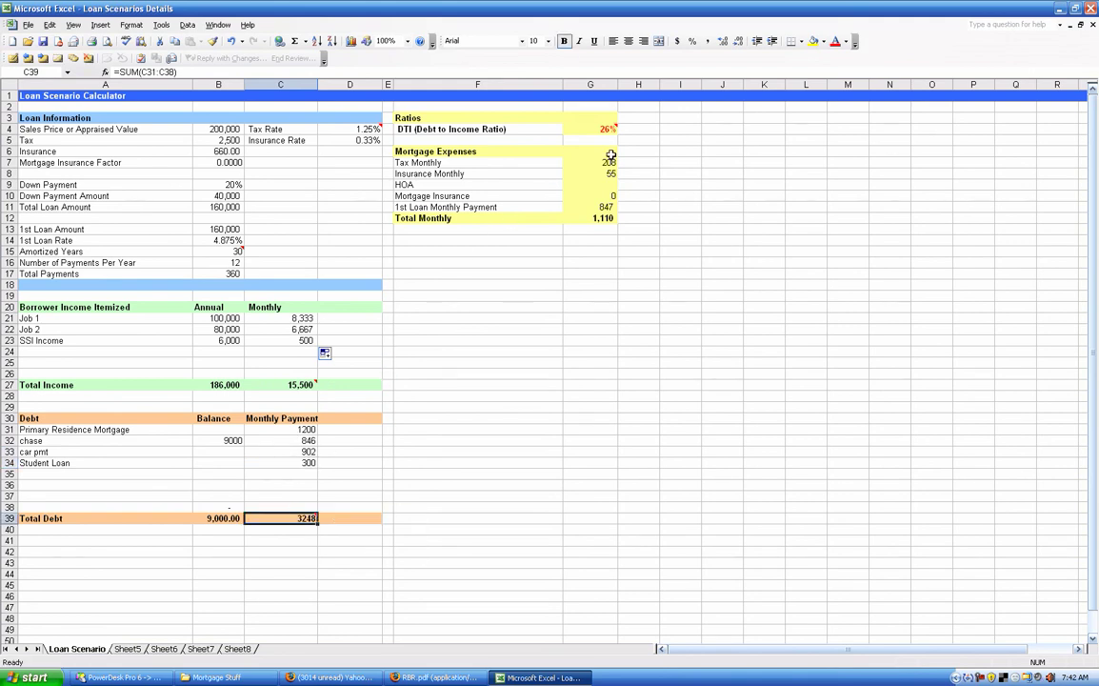
# Step: Inspect the Total Debt, Total Monthly mortgage expense and monthly Total Income cells, and the DTI ratio formula
pyautogui.moveTo(597, 128)
pyautogui.moveTo(303, 517)
pyautogui.click(285, 428)
pyautogui.click(576, 219)
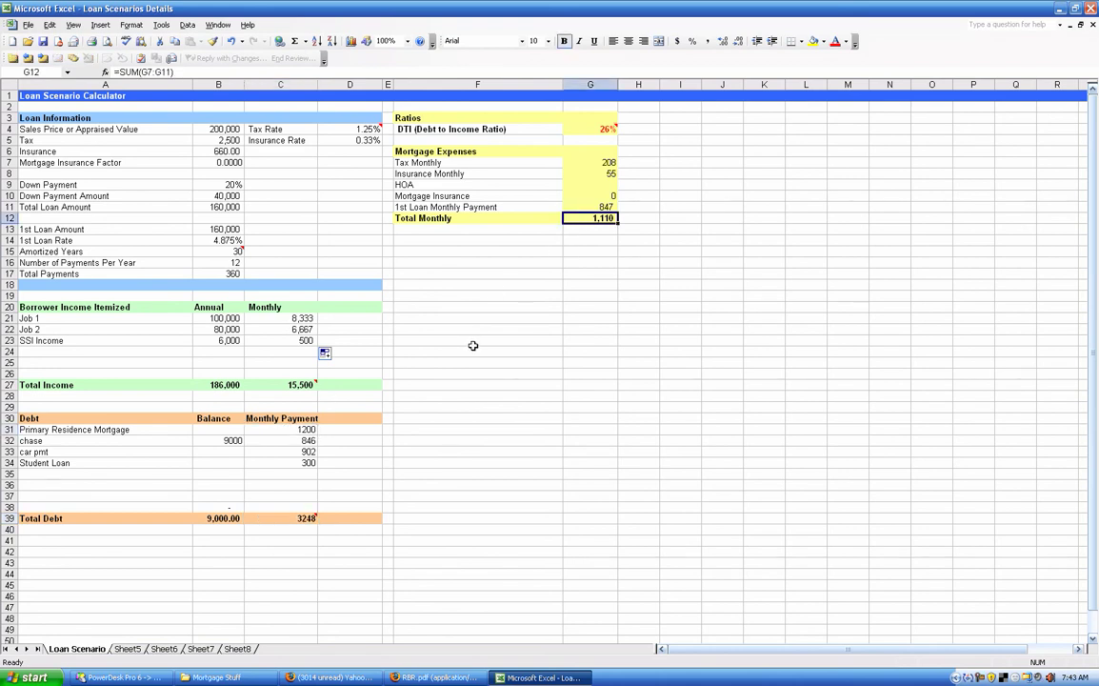
pyautogui.click(289, 518)
pyautogui.click(578, 218)
pyautogui.click(283, 385)
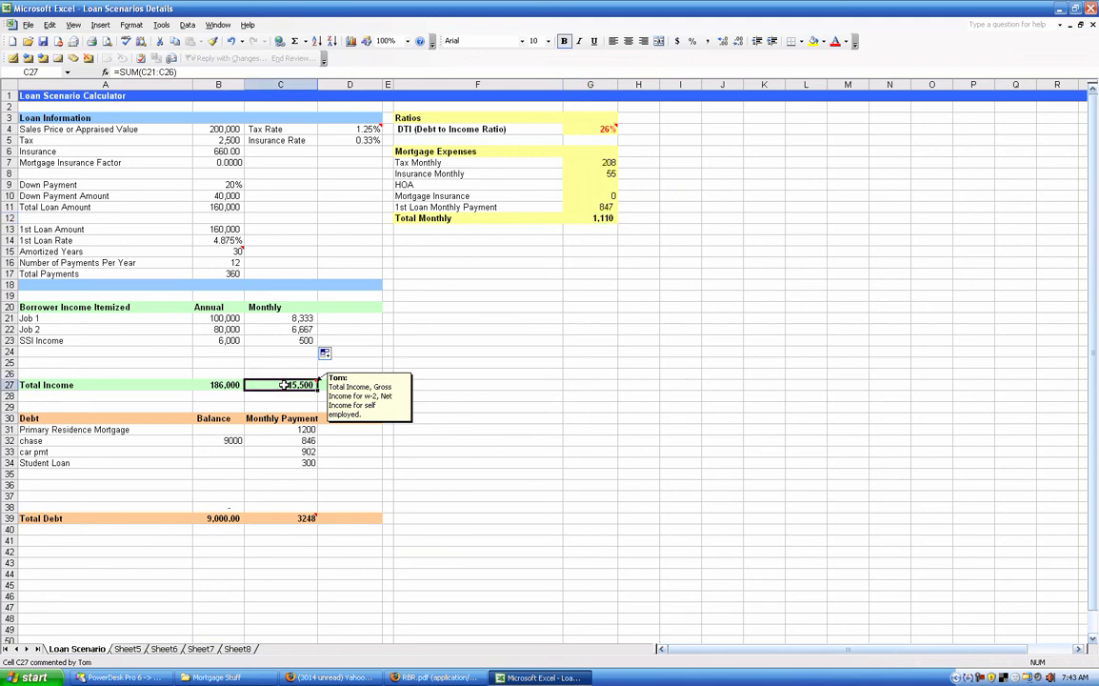
pyautogui.click(579, 128)
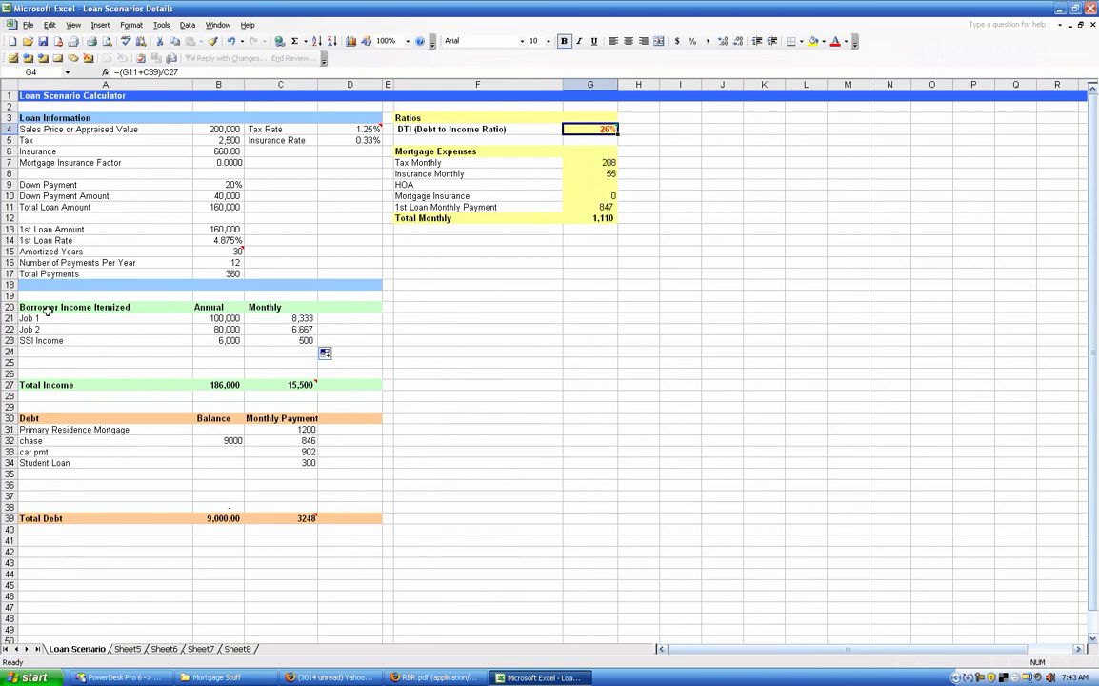
# Step: Review the Loan Information, Borrower Income and Debt sections, plus the DTI ratio and Total Monthly cells
pyautogui.click(29, 118)
pyautogui.click(58, 307)
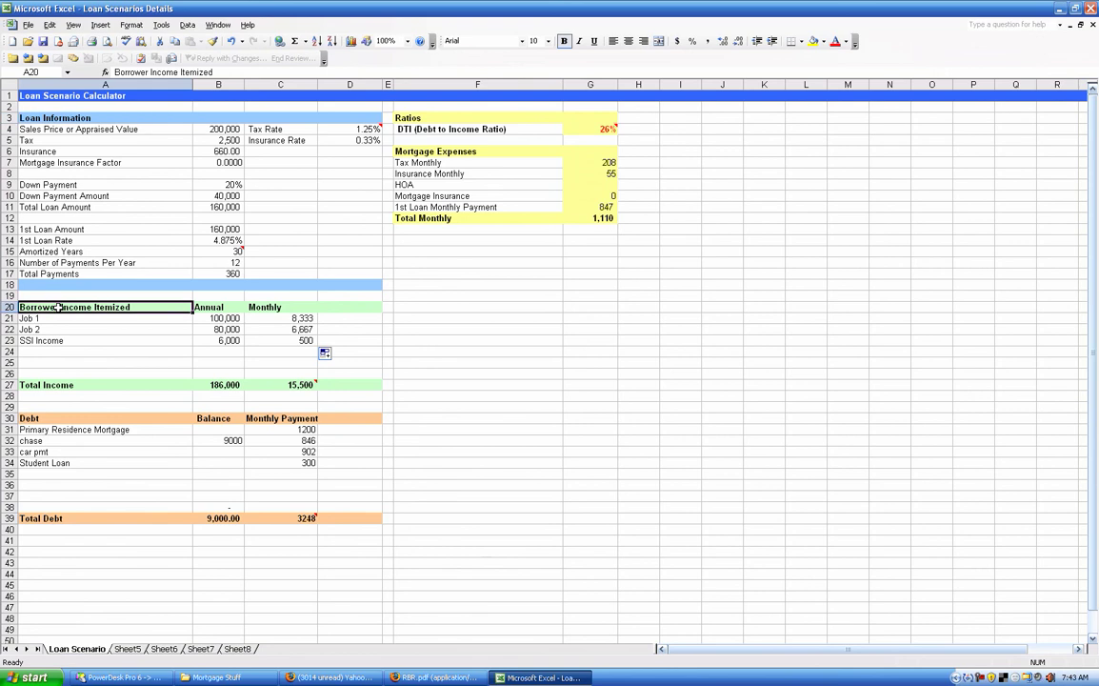
pyautogui.click(74, 418)
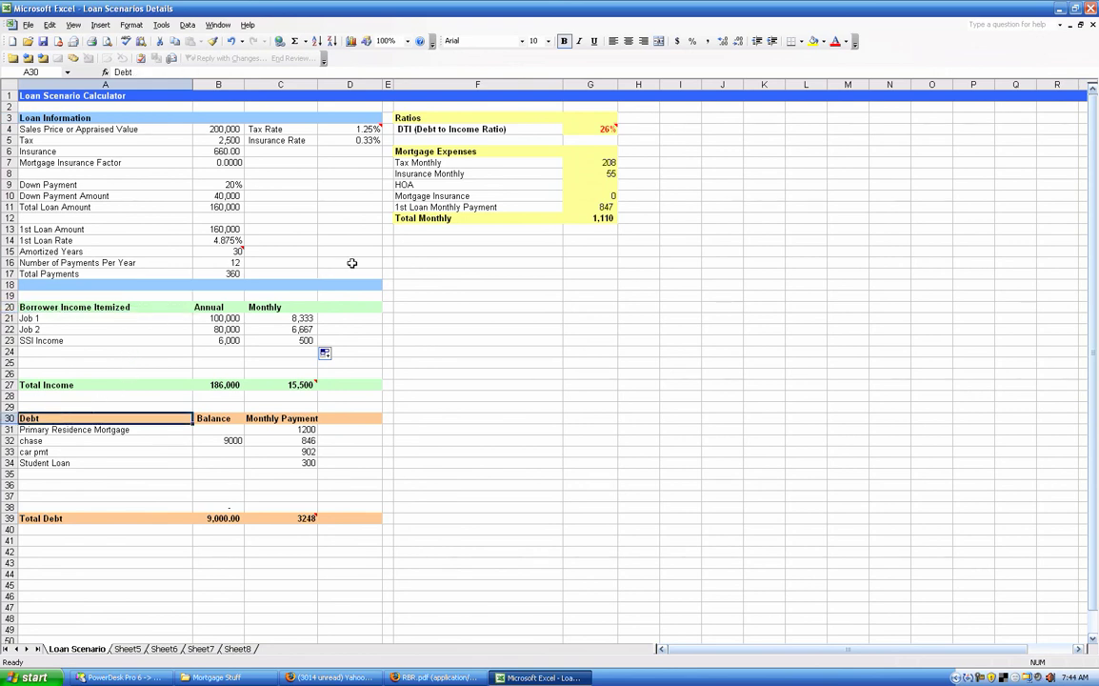
pyautogui.click(589, 128)
pyautogui.click(588, 218)
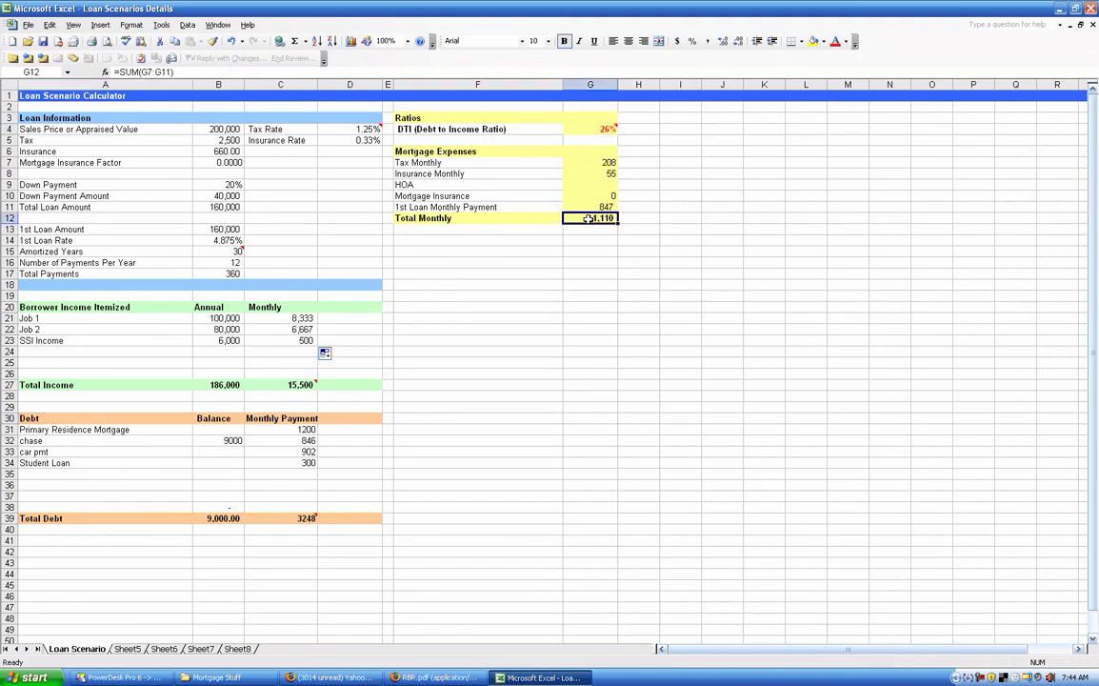
pyautogui.rightClick(981, 679)
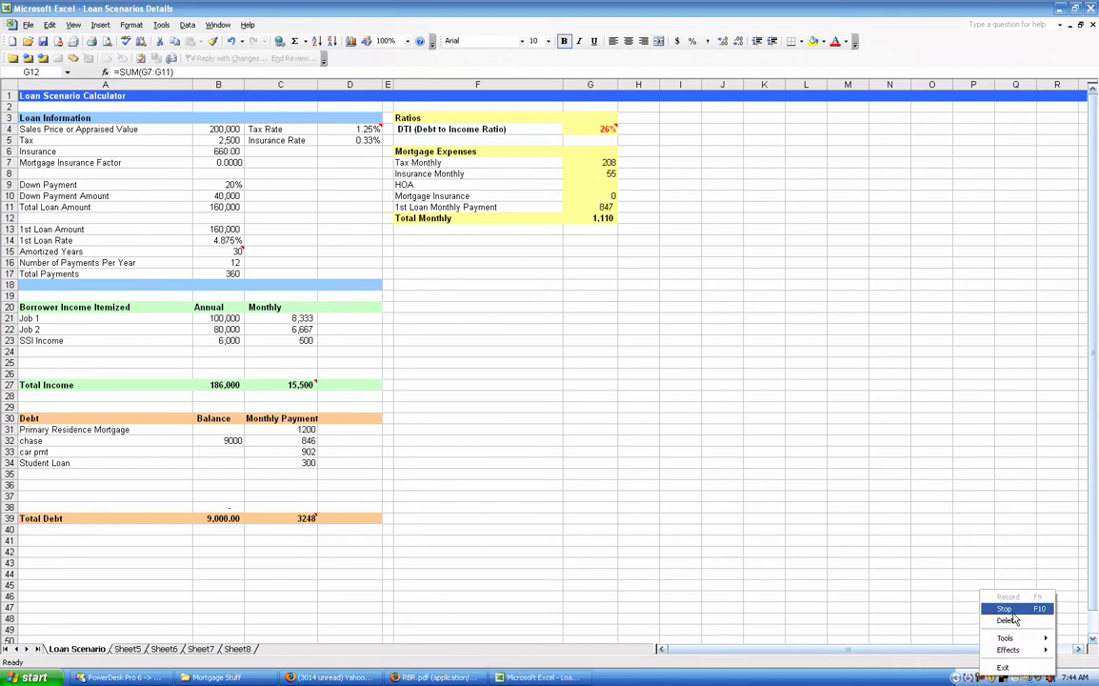